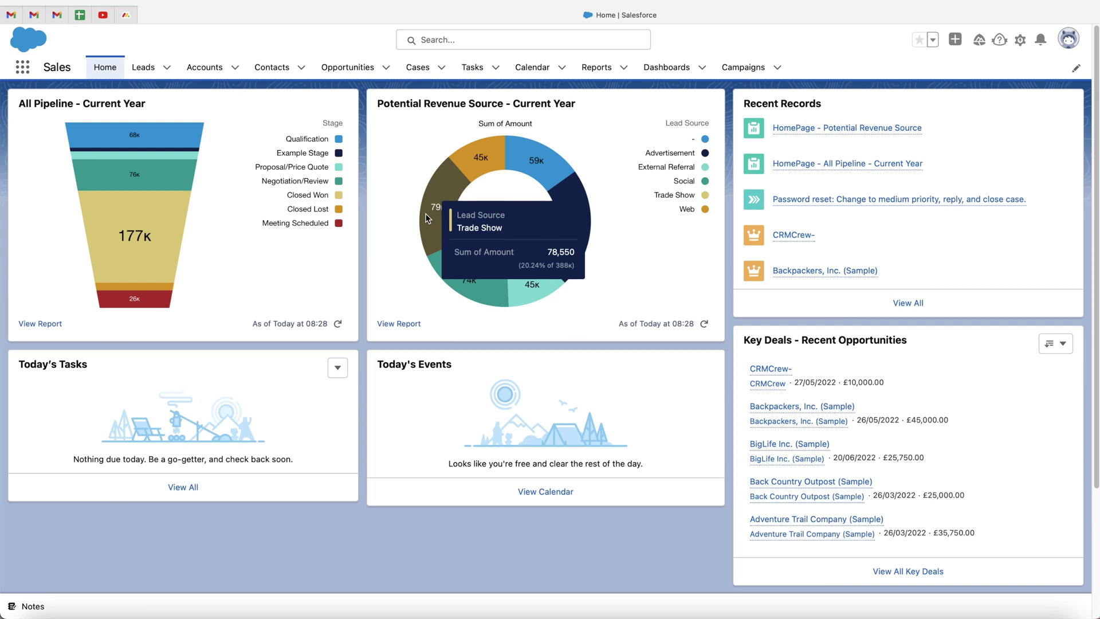
Open the CRMCrew- opportunity from the Opportunities list and review its details
{"action": "left_click", "coordinate": [346, 67]}
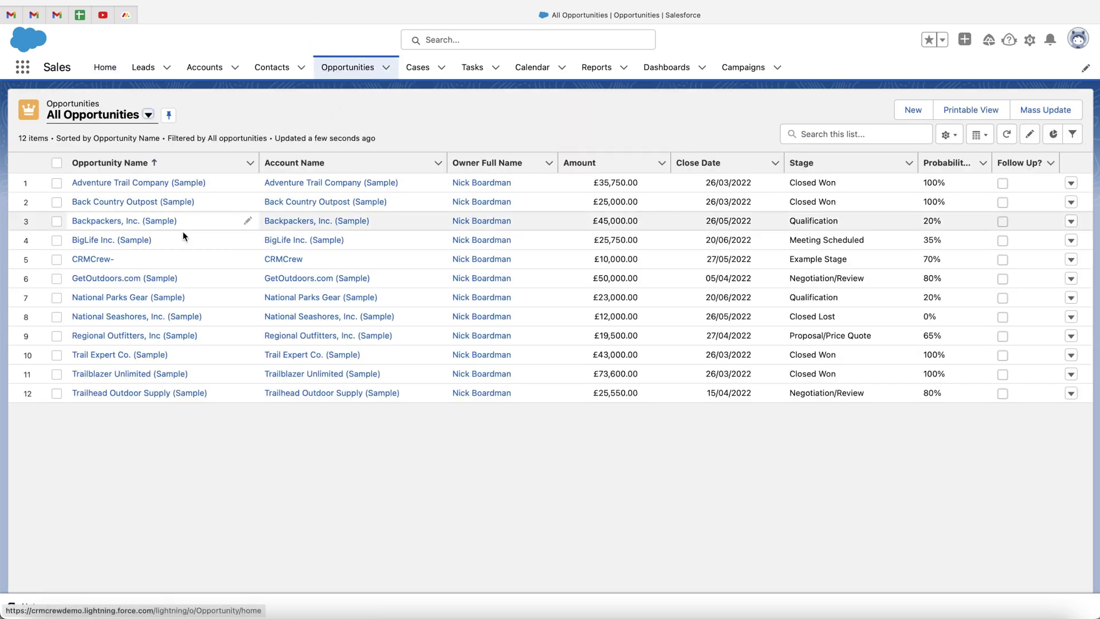
{"action": "left_click", "coordinate": [90, 259]}
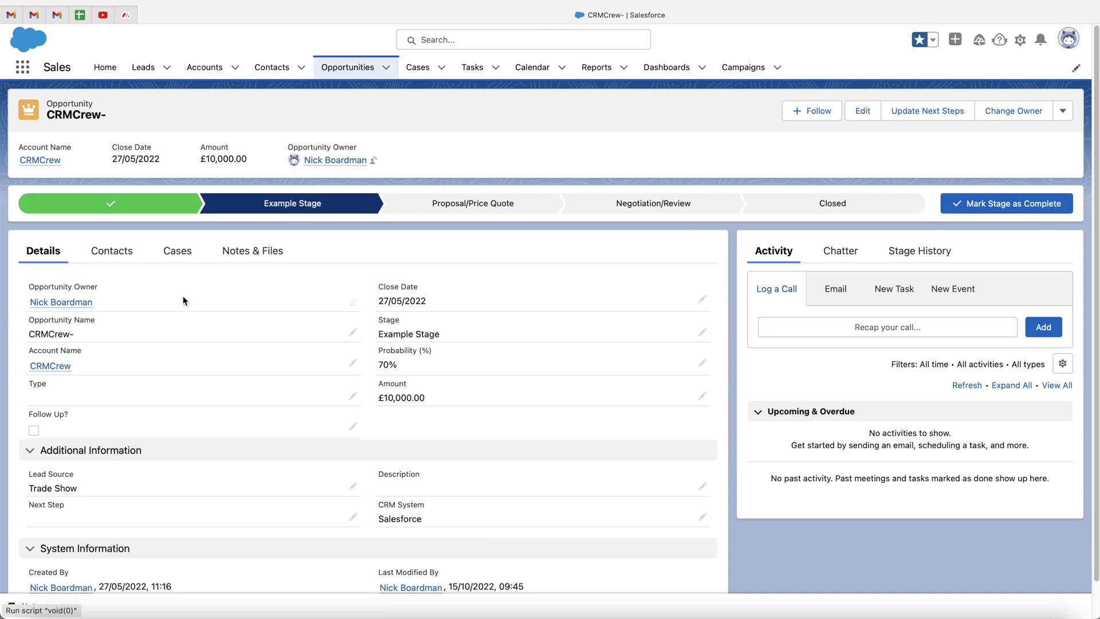
{"action": "scroll", "coordinate": [400, 432], "scroll_direction": "down", "scroll_amount": 1}
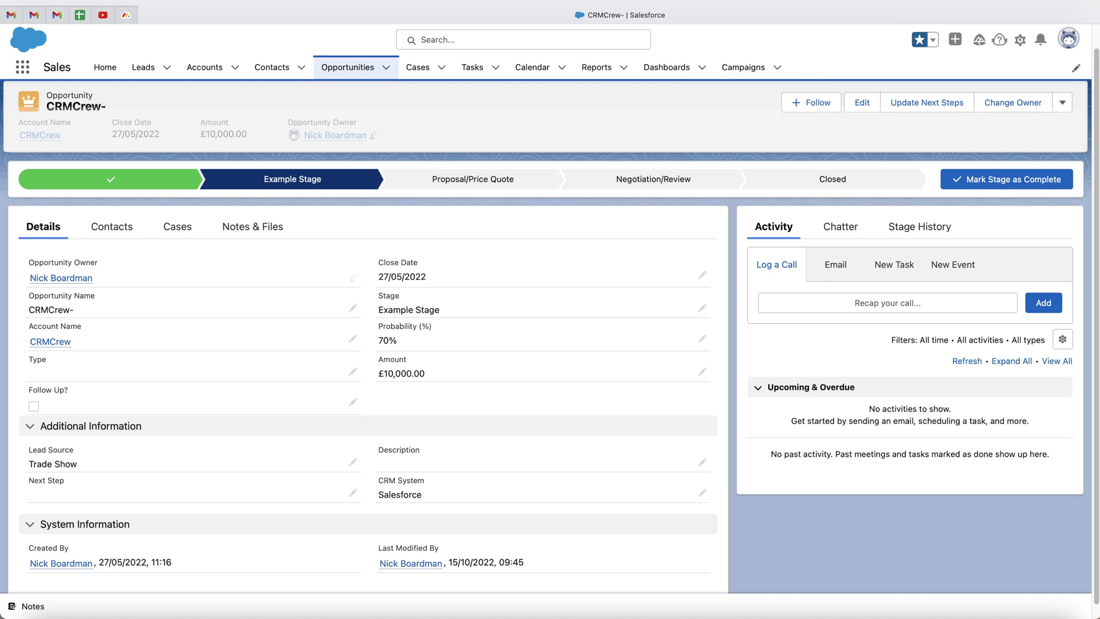
{"action": "left_click", "coordinate": [1021, 41]}
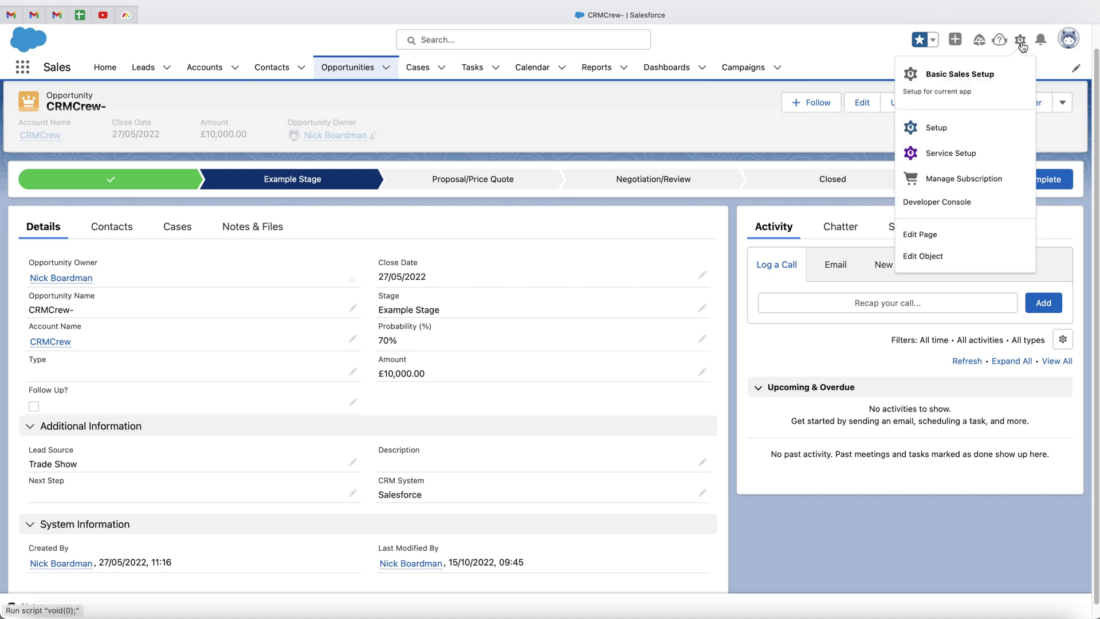
Open Setup's Object Manager and filter the object list with 'opp'
{"action": "left_click", "coordinate": [938, 129]}
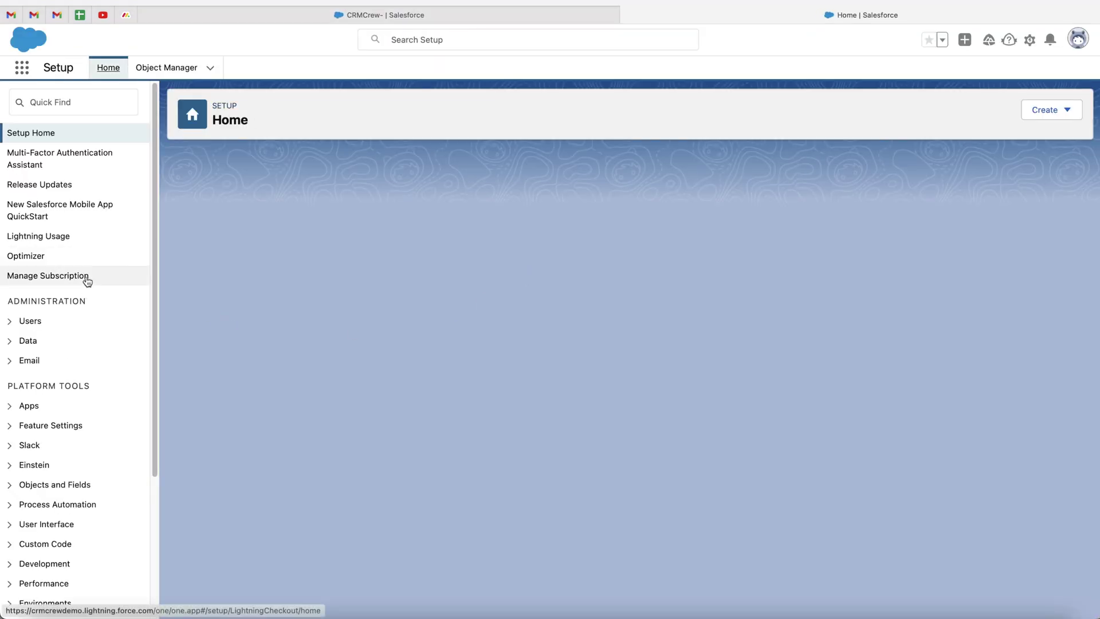
{"action": "scroll", "coordinate": [90, 377], "scroll_direction": "down", "scroll_amount": 1}
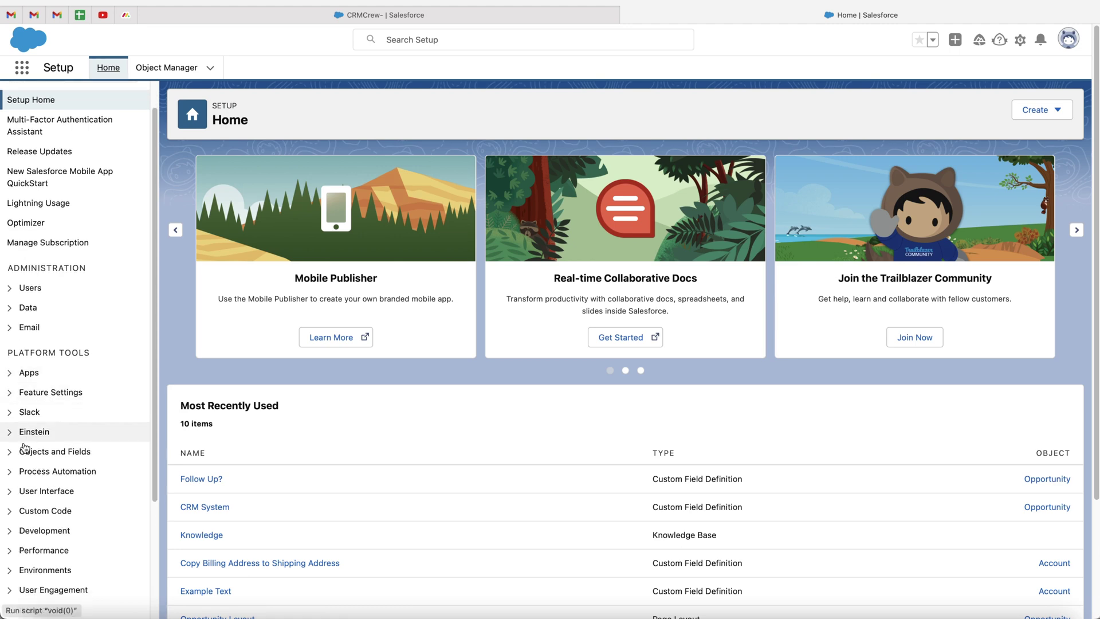
{"action": "left_click", "coordinate": [11, 457]}
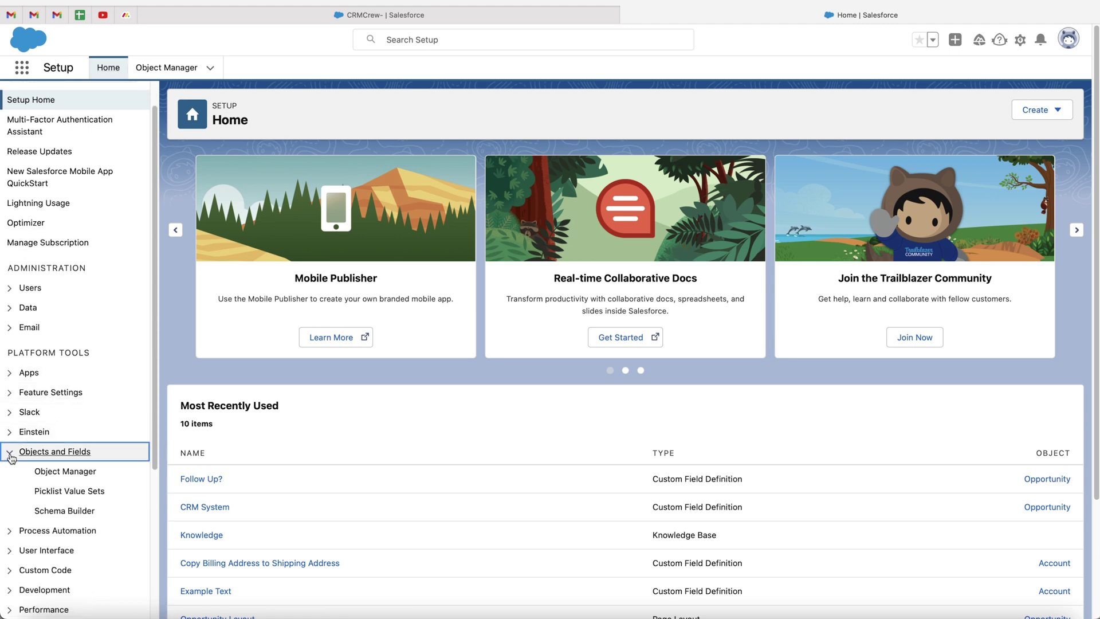
{"action": "left_click", "coordinate": [62, 475]}
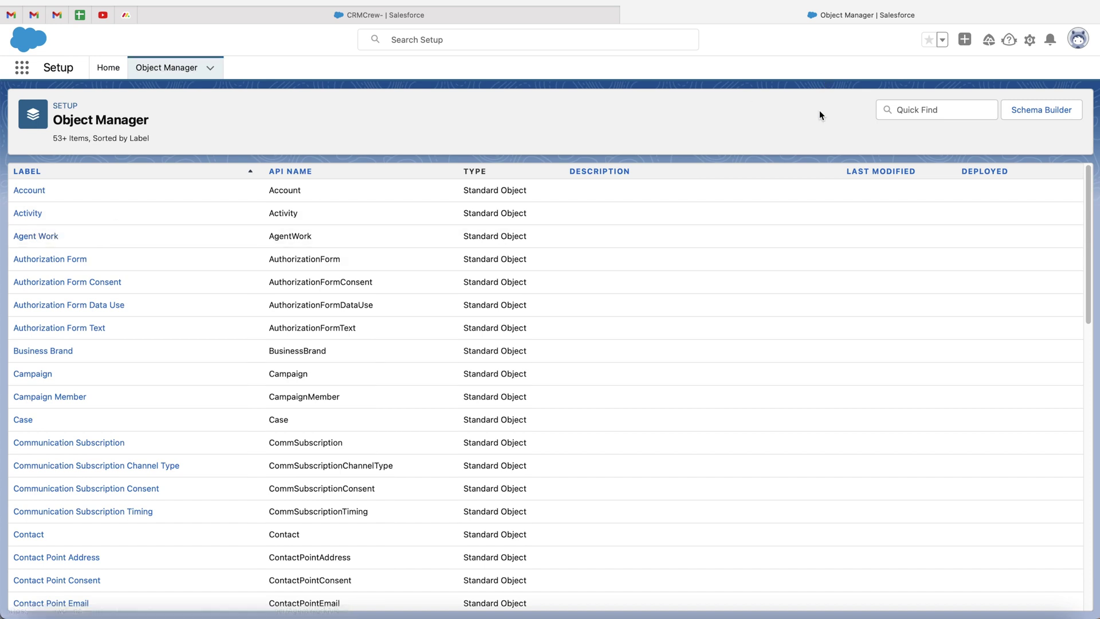
{"action": "left_click", "coordinate": [904, 110]}
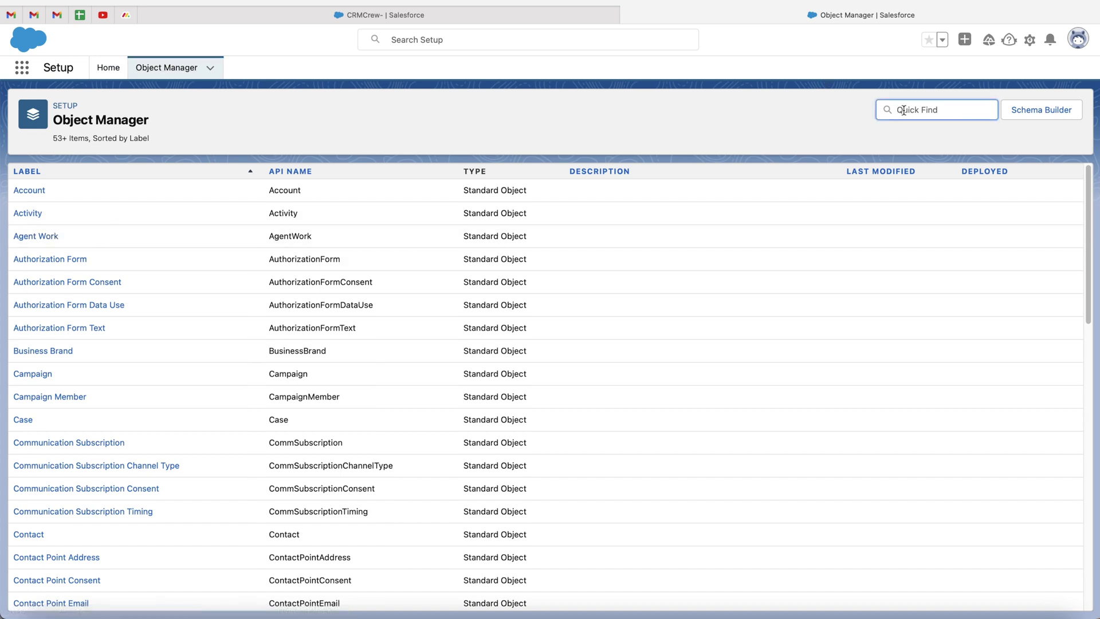
{"action": "type", "text": "opp"}
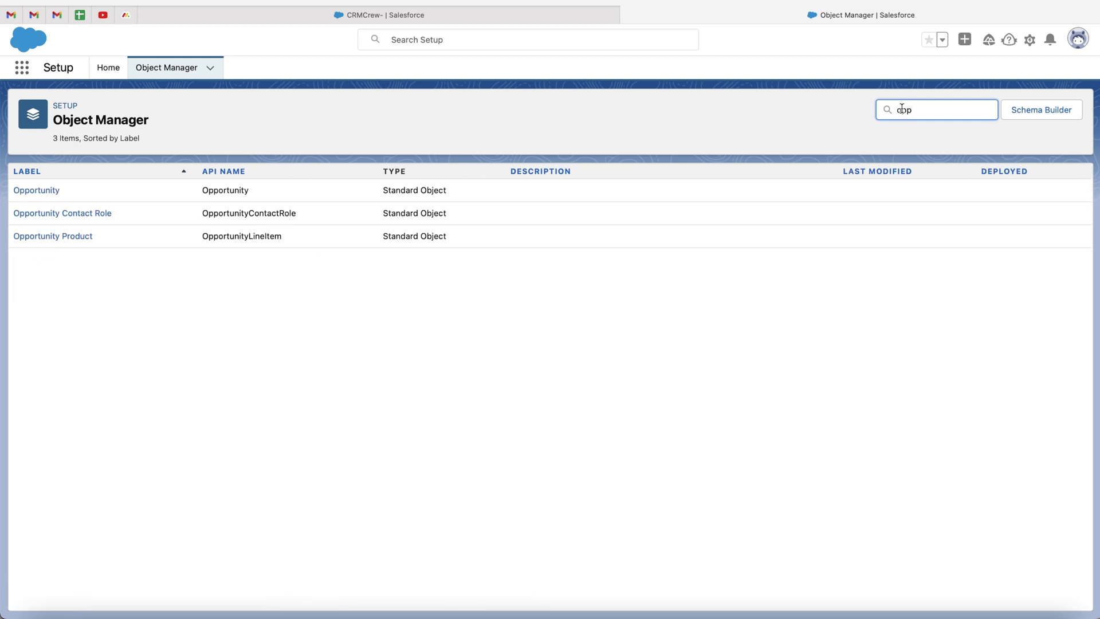
Start a new custom field from the Opportunity object's Fields & Relationships
{"action": "left_click", "coordinate": [36, 193]}
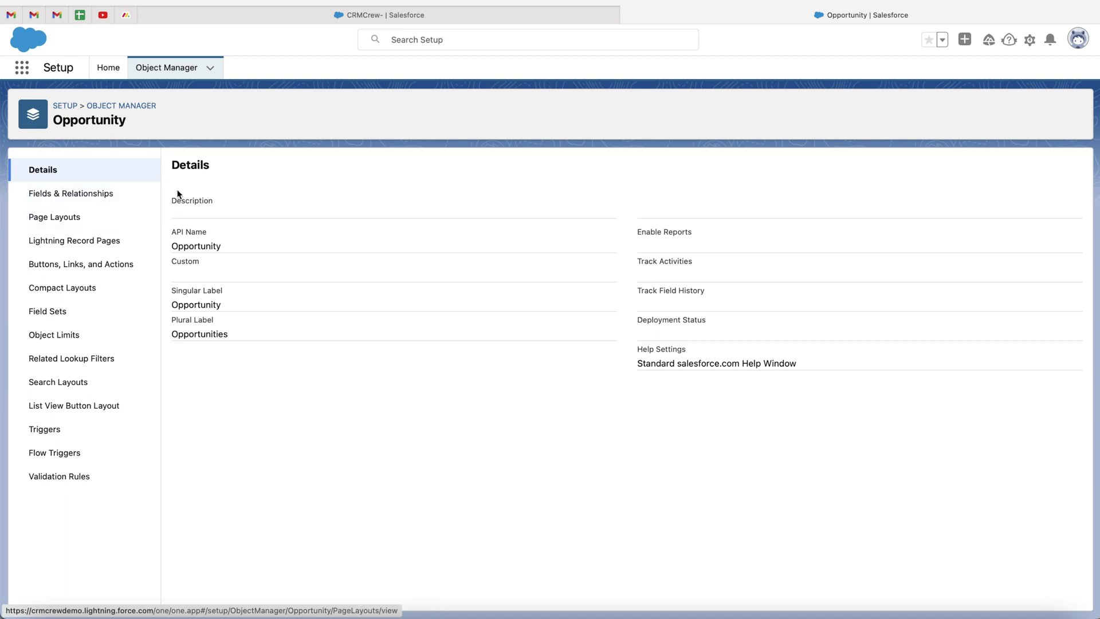
{"action": "left_click", "coordinate": [102, 195]}
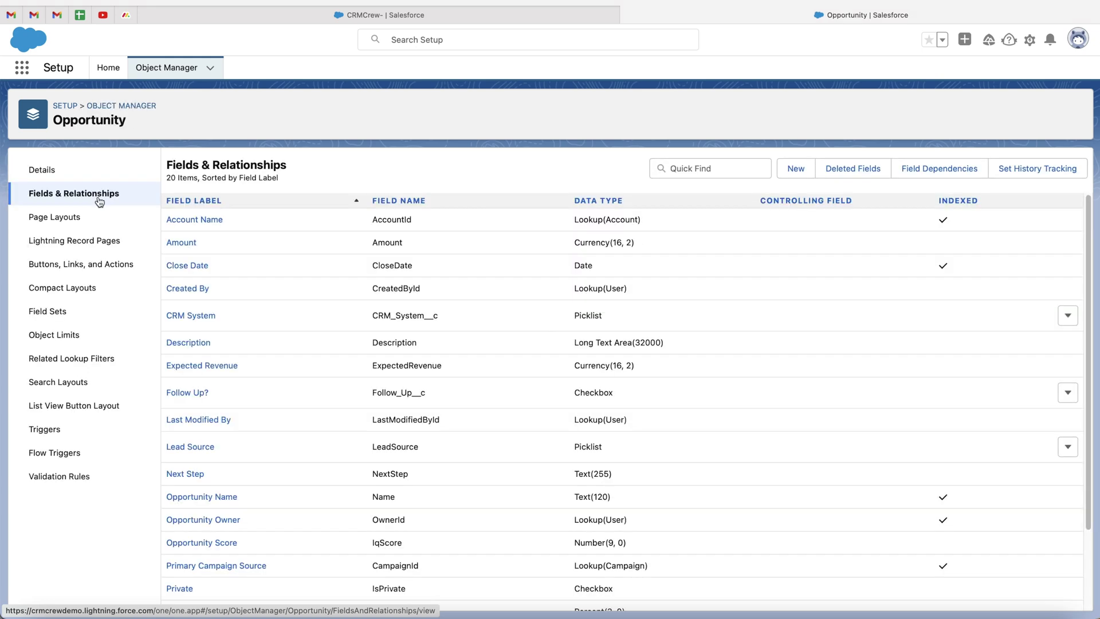
{"action": "scroll", "coordinate": [516, 412], "scroll_direction": "down", "scroll_amount": 2}
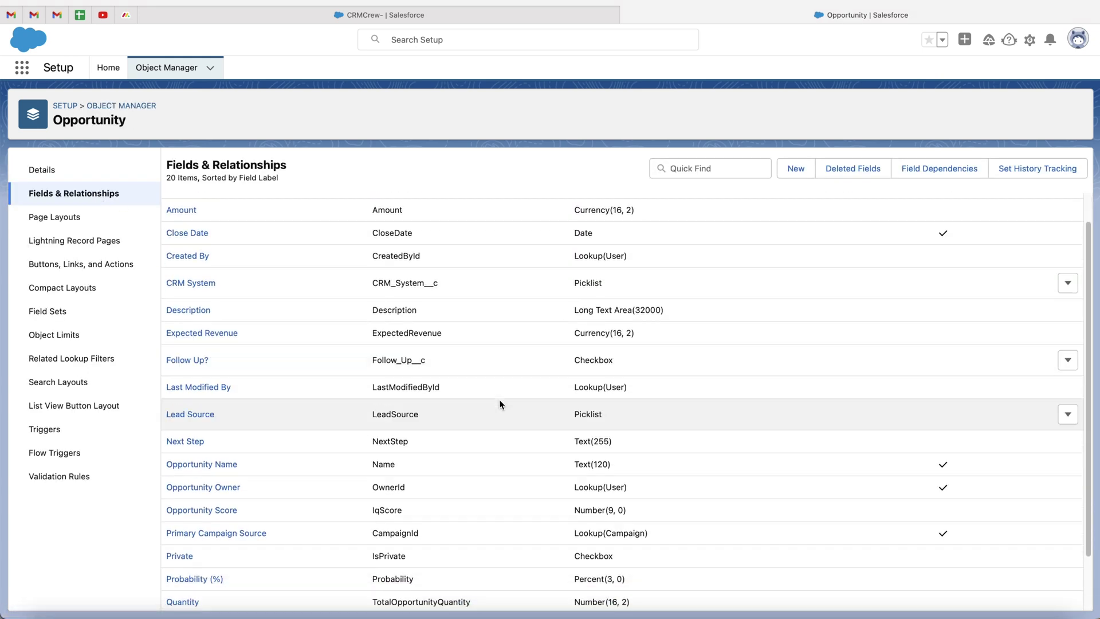
{"action": "scroll", "coordinate": [497, 401], "scroll_direction": "down", "scroll_amount": 3}
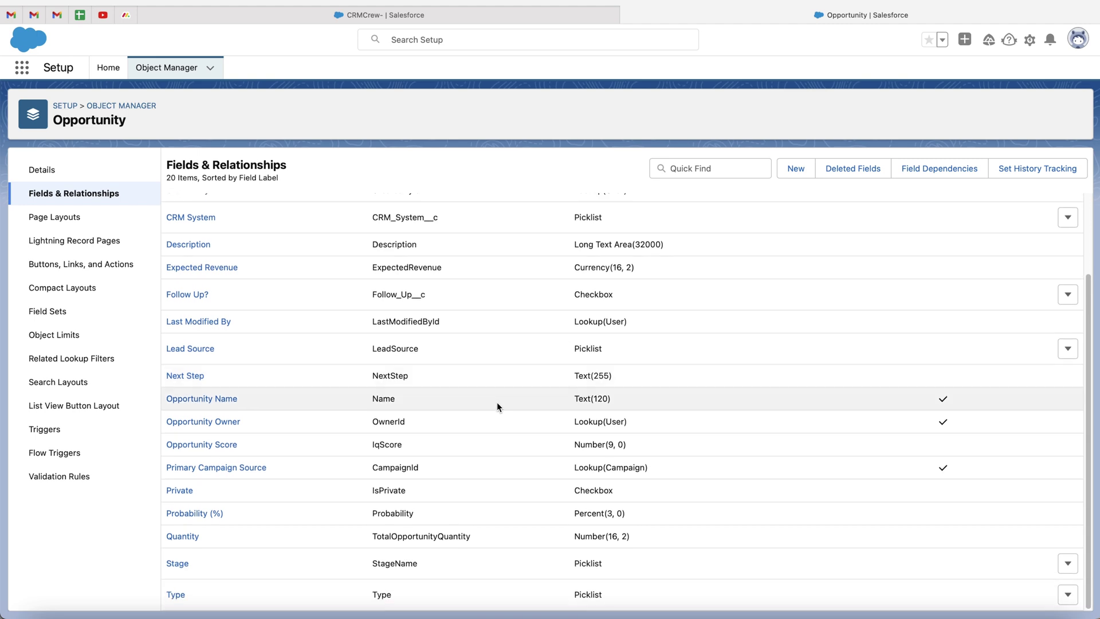
{"action": "scroll", "coordinate": [497, 401], "scroll_direction": "up", "scroll_amount": 5}
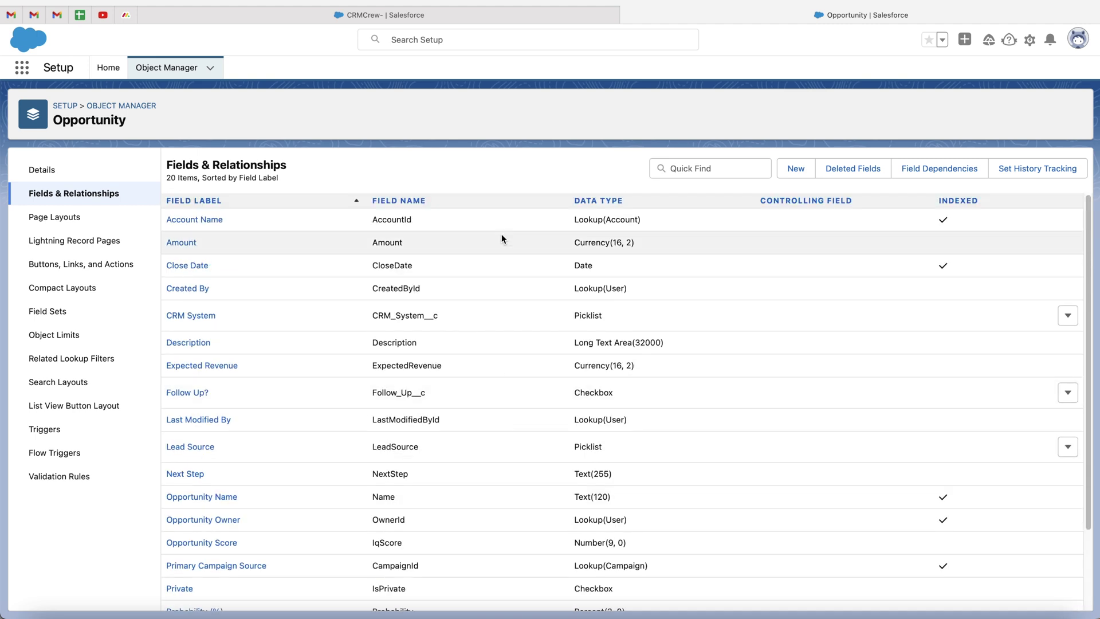
{"action": "left_click", "coordinate": [796, 170]}
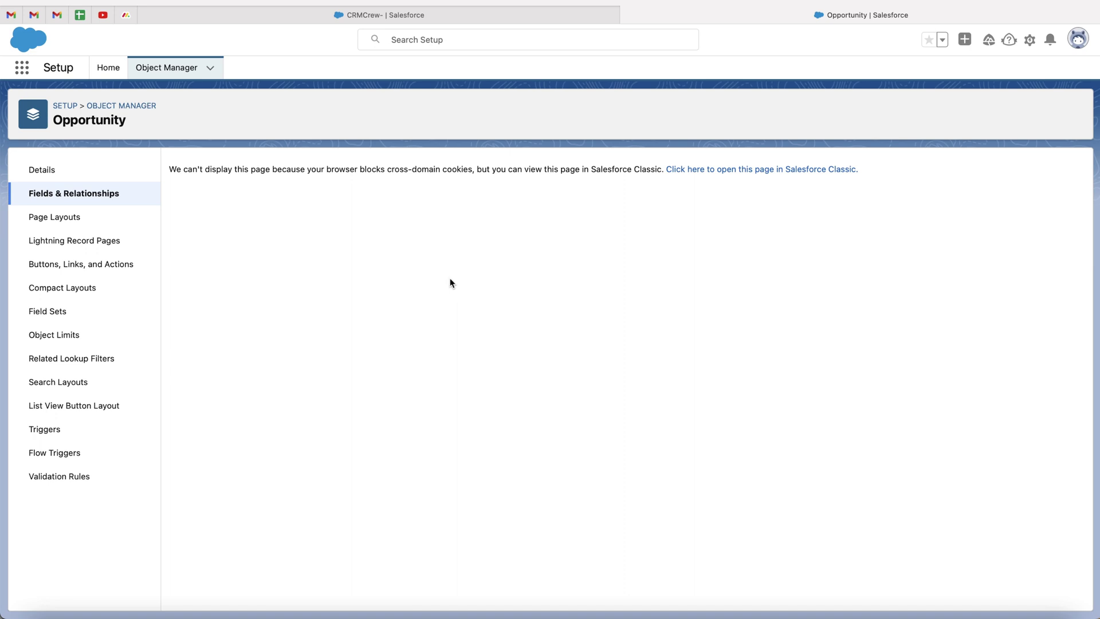
Reopen the new field page in Salesforce Classic and choose Date/Time as the data type
{"action": "left_click", "coordinate": [749, 170]}
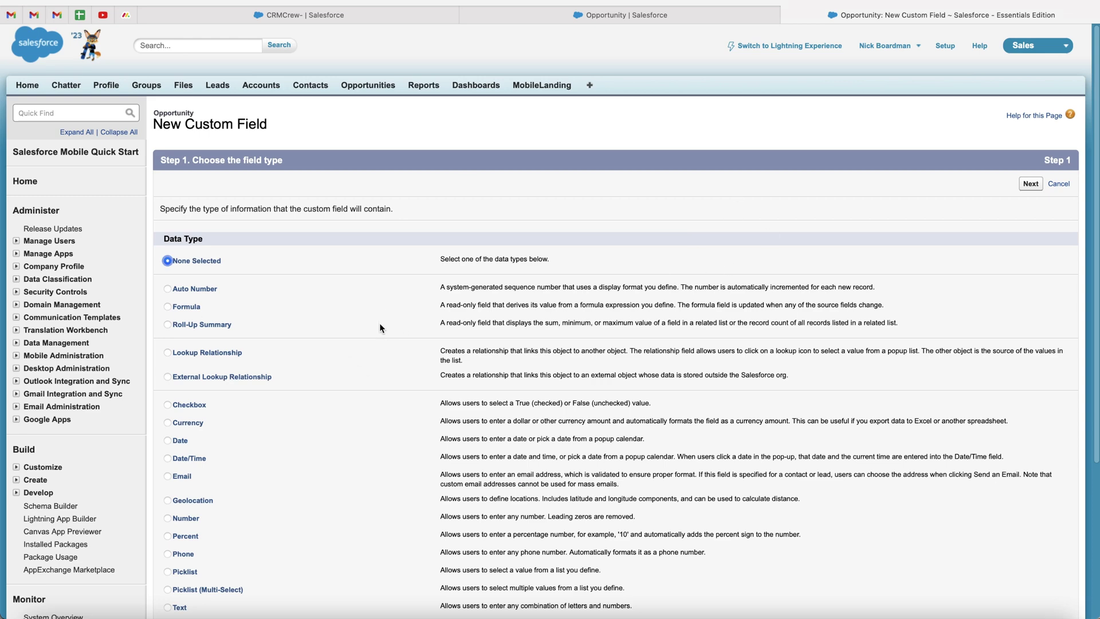
{"action": "scroll", "coordinate": [345, 267], "scroll_direction": "down", "scroll_amount": 2}
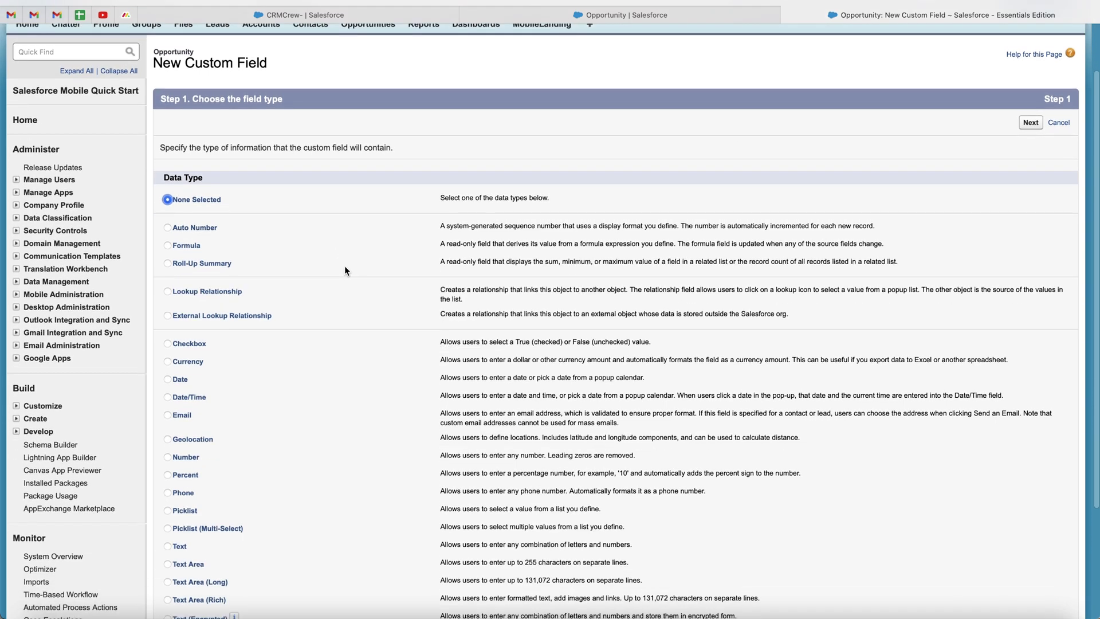
{"action": "scroll", "coordinate": [345, 267], "scroll_direction": "down", "scroll_amount": 1}
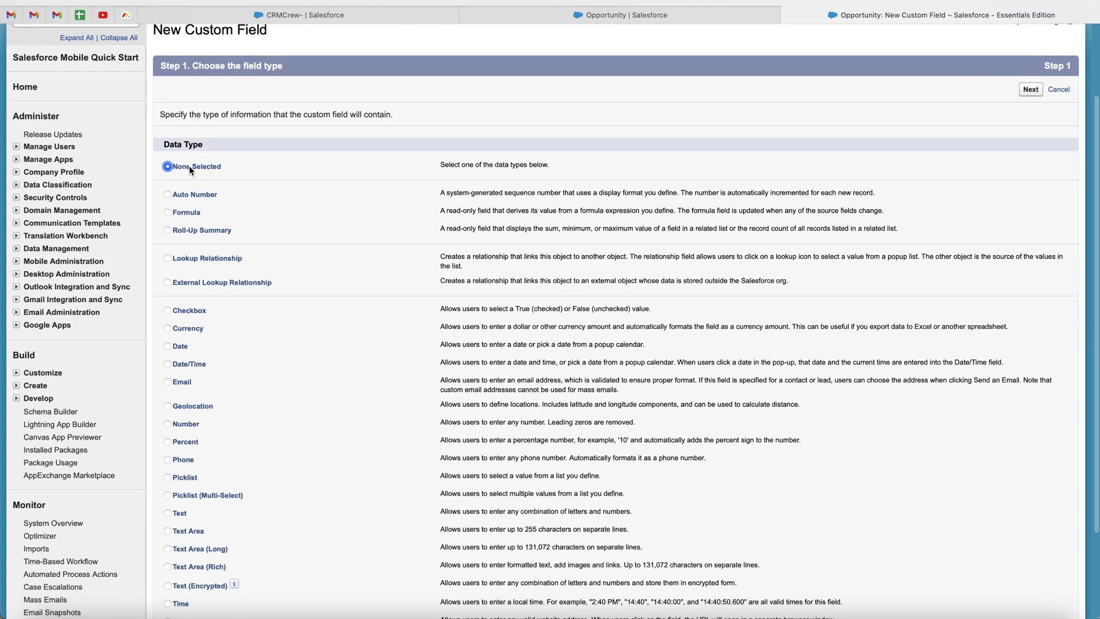
{"action": "scroll", "coordinate": [175, 183], "scroll_direction": "down", "scroll_amount": 1}
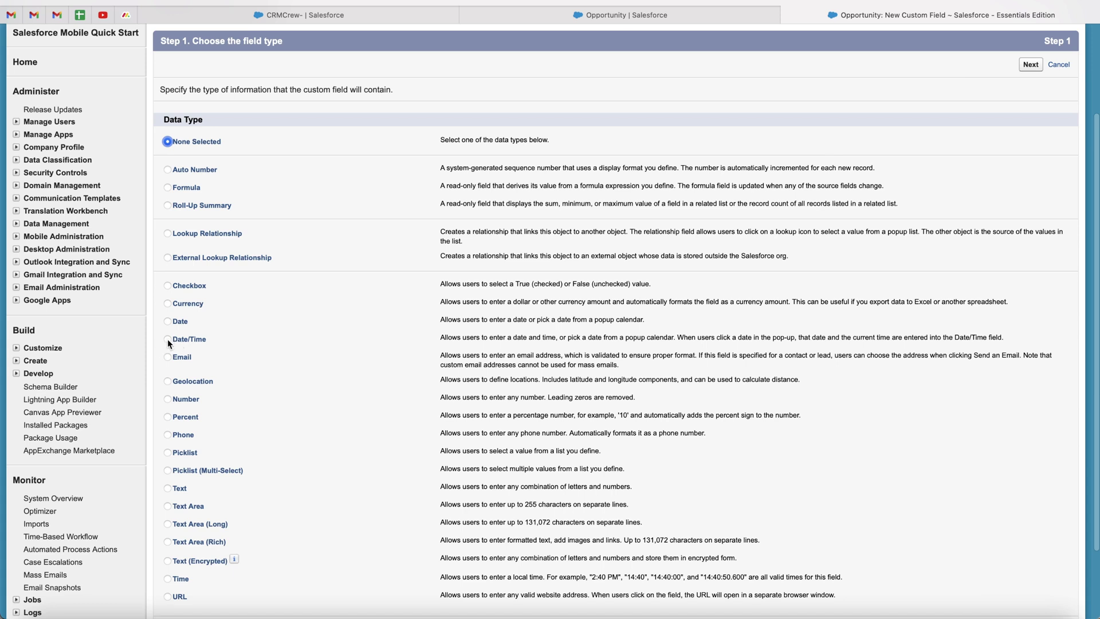
{"action": "left_click", "coordinate": [167, 339]}
{"action": "scroll", "coordinate": [379, 327], "scroll_direction": "down", "scroll_amount": 3}
{"action": "scroll", "coordinate": [400, 324], "scroll_direction": "down", "scroll_amount": 2}
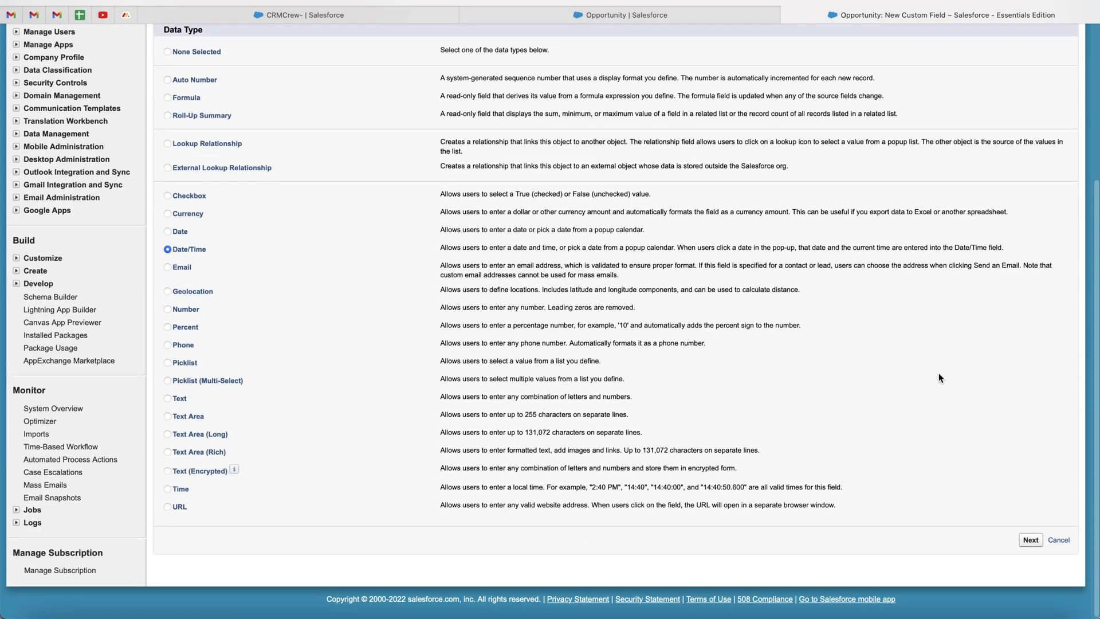
{"action": "left_click", "coordinate": [1031, 540]}
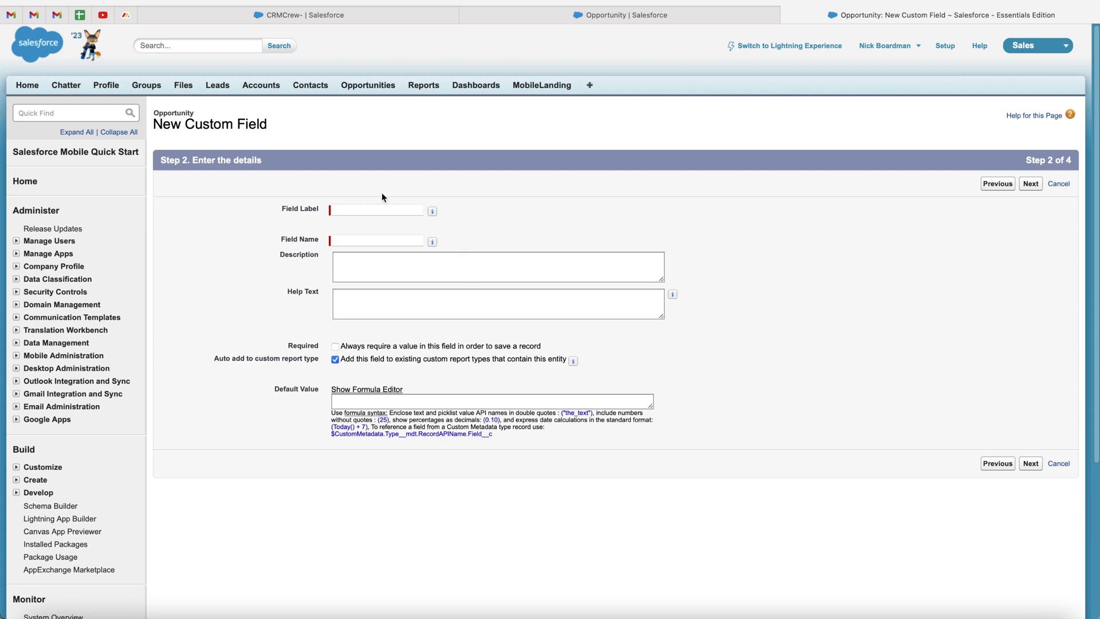
Label the new field 'Meeting Date', letting the field name auto-fill as Meeting_Date
{"action": "left_click", "coordinate": [355, 209]}
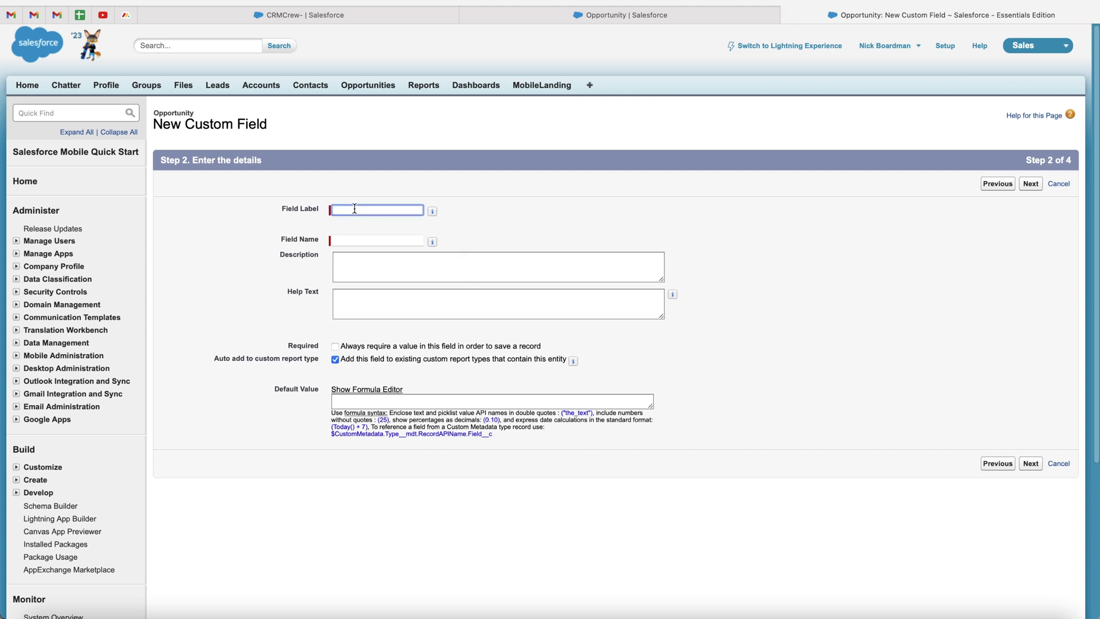
{"action": "type", "text": "Meeting Date"}
{"action": "left_click", "coordinate": [505, 217]}
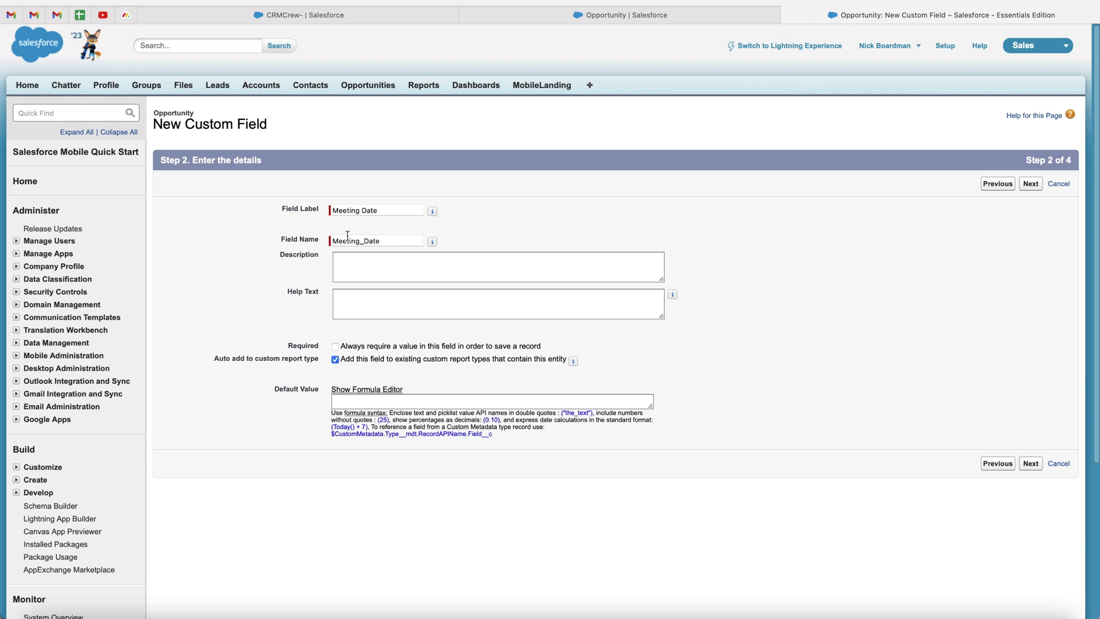
{"action": "left_click", "coordinate": [369, 269]}
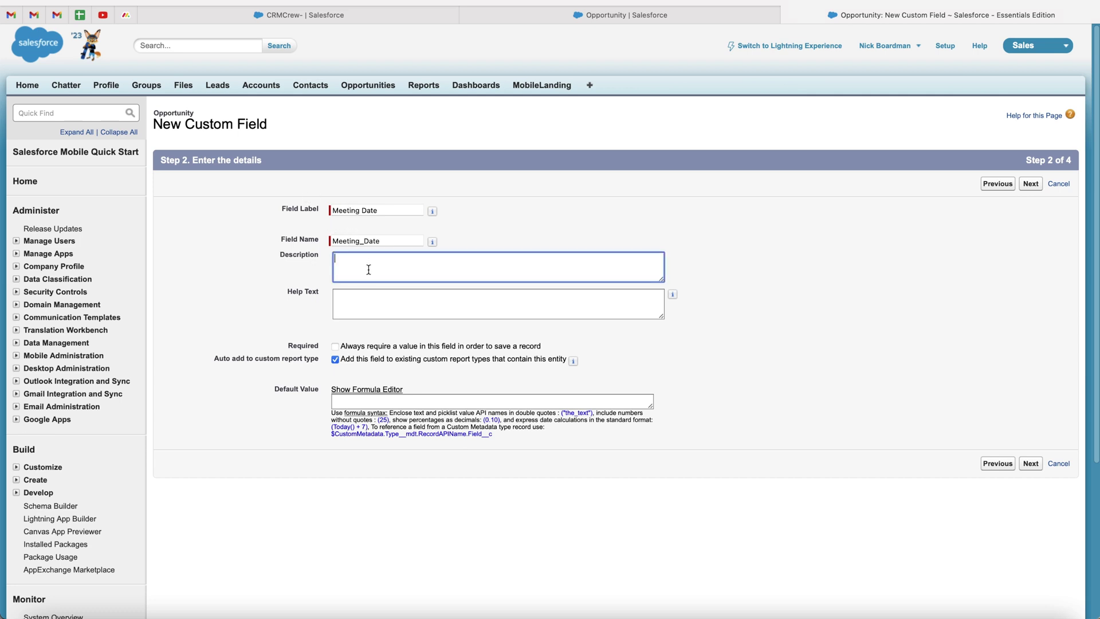
{"action": "left_click", "coordinate": [388, 308]}
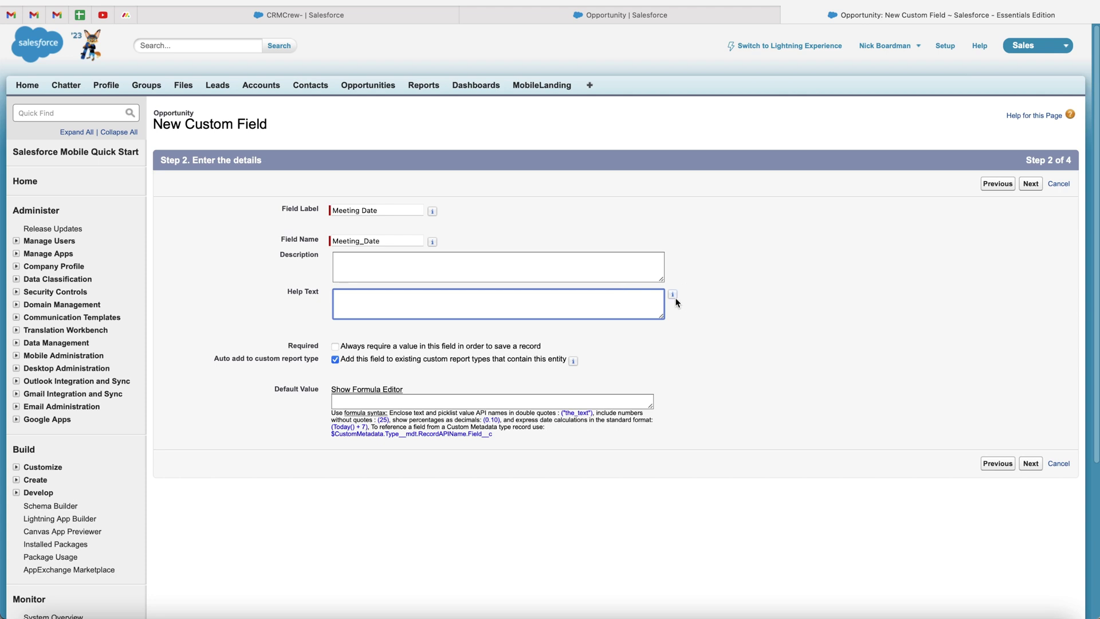
{"action": "mouse_move", "coordinate": [673, 299]}
{"action": "left_click", "coordinate": [872, 378]}
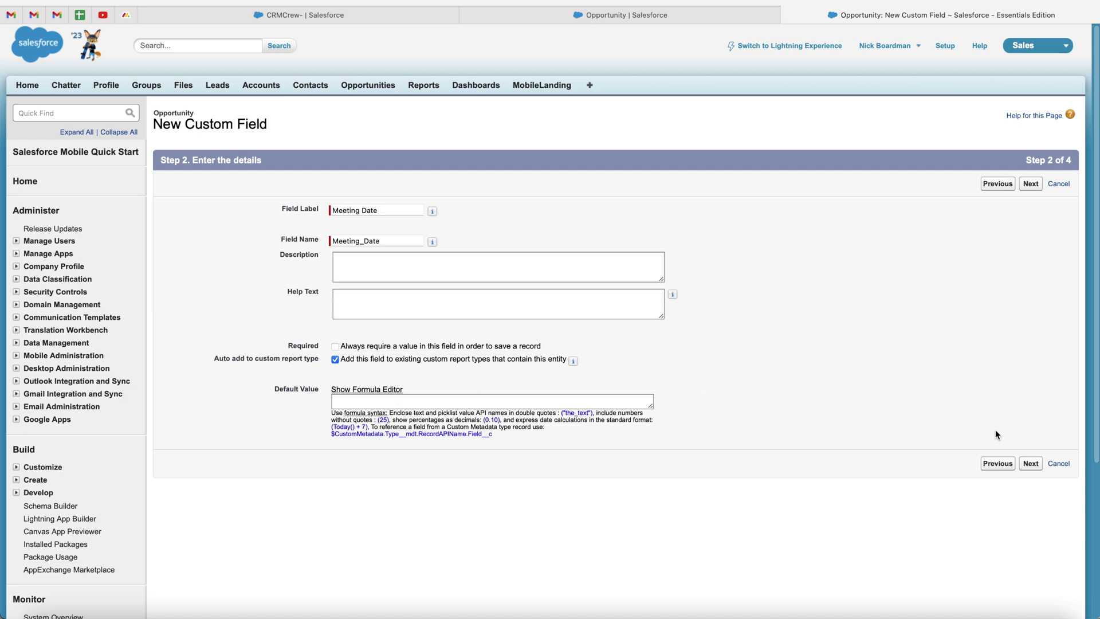
{"action": "left_click", "coordinate": [1031, 464]}
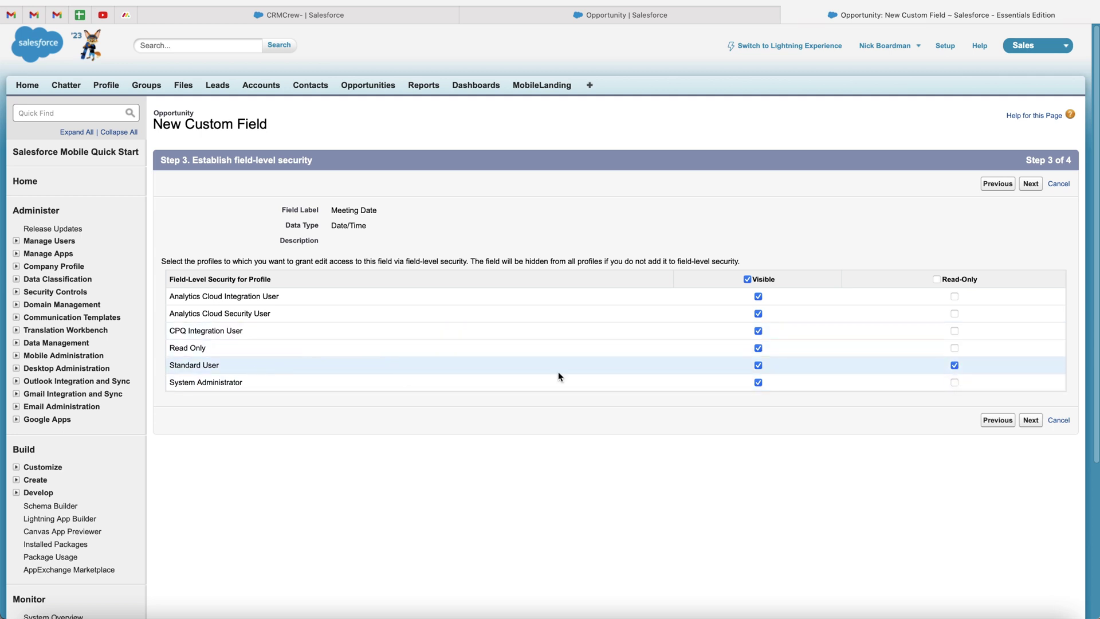
Make Meeting Date visible to Standard User with Read-Only cleared
{"action": "left_click", "coordinate": [758, 366]}
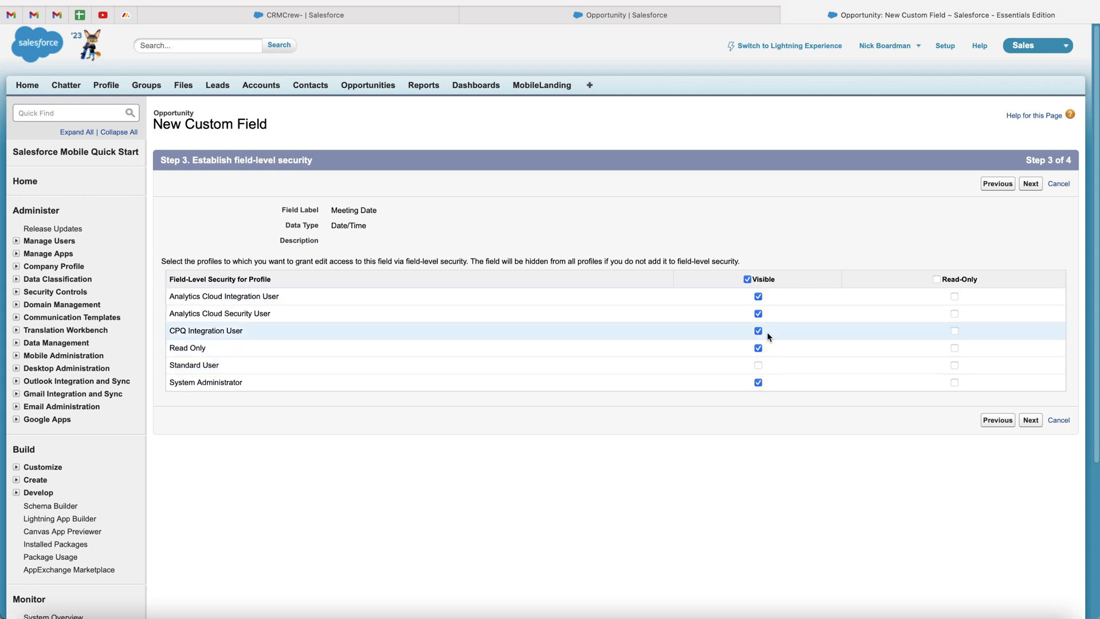
{"action": "left_click", "coordinate": [758, 366]}
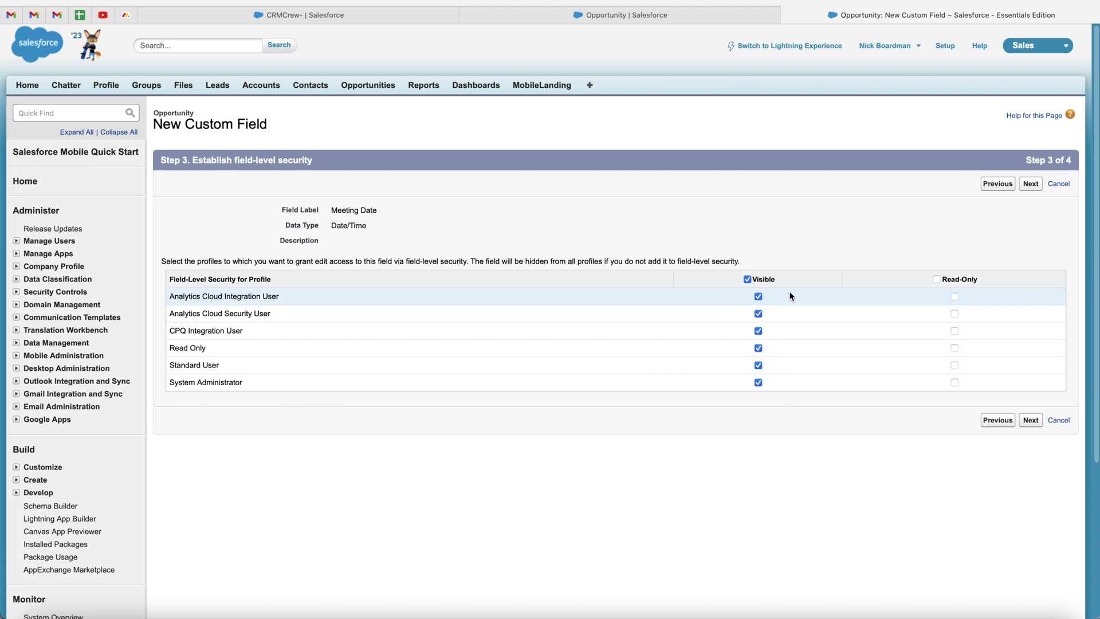
{"action": "left_click", "coordinate": [1031, 420]}
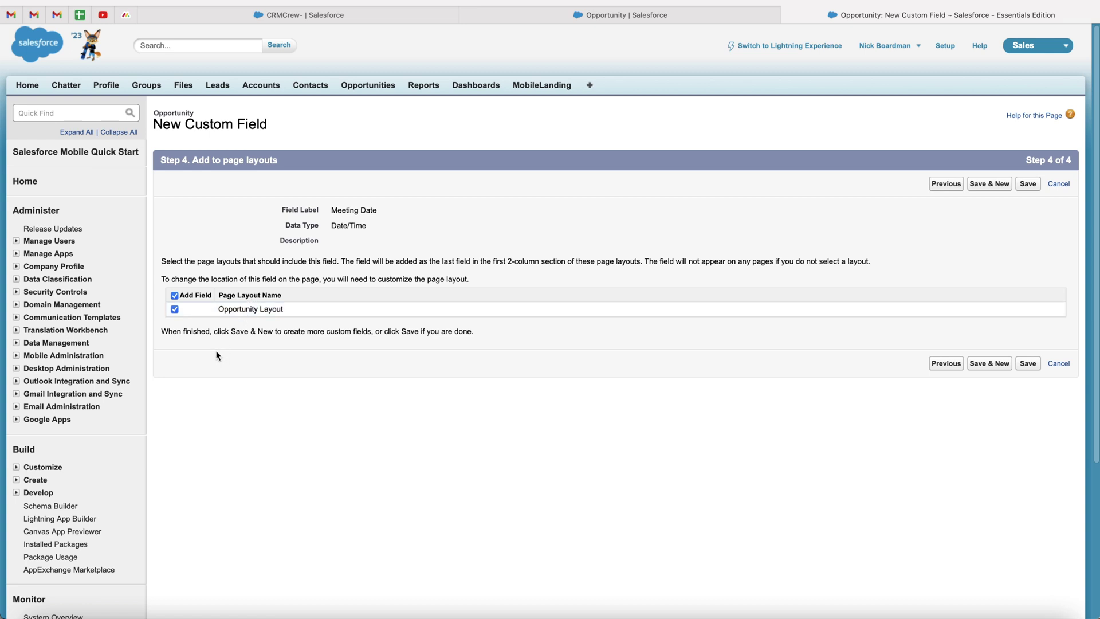
Save the Meeting Date field with Opportunity Layout kept selected
{"action": "left_click", "coordinate": [1025, 364]}
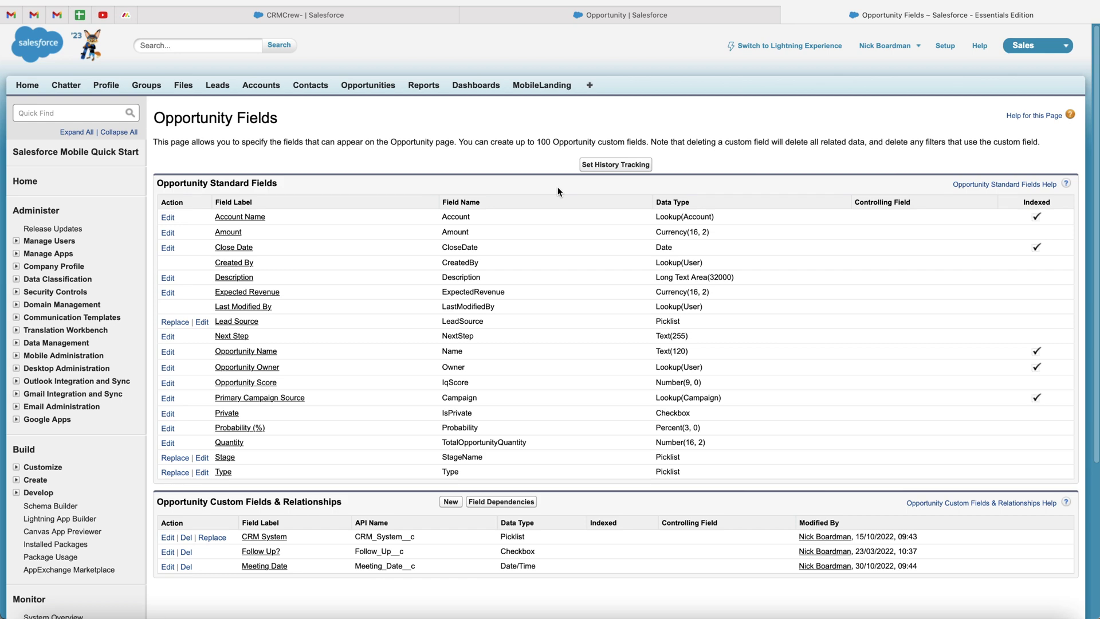
{"action": "left_click", "coordinate": [370, 11]}
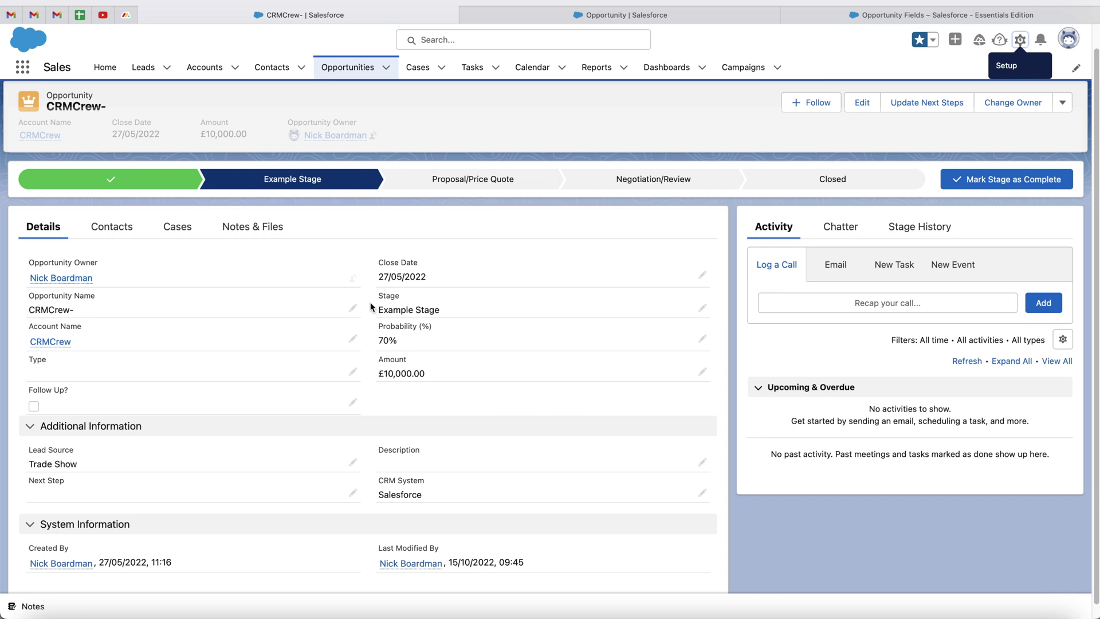
Set CRMCrew-'s Meeting Date to 30/10/2022, 12:00 and save the record
{"action": "key", "text": "super+r"}
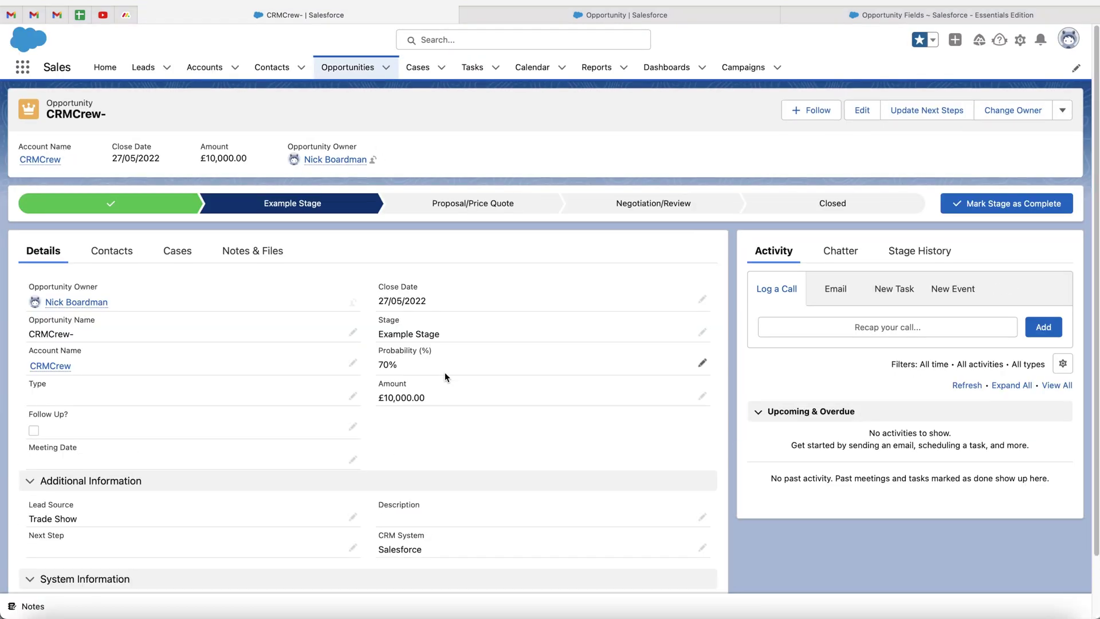
{"action": "left_click", "coordinate": [353, 460]}
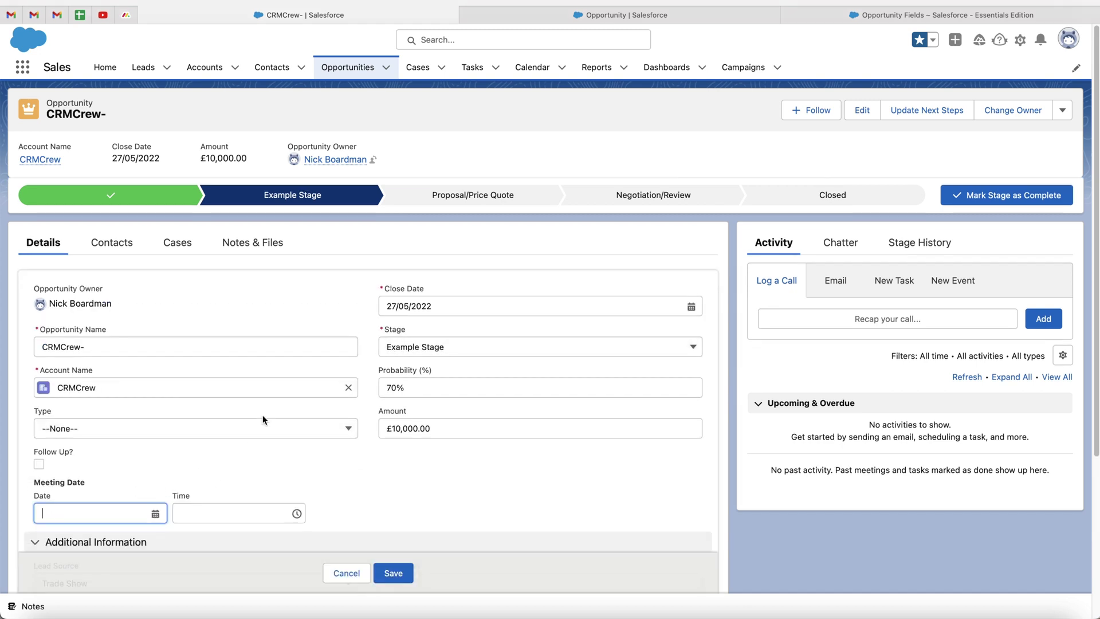
{"action": "scroll", "coordinate": [262, 415], "scroll_direction": "down", "scroll_amount": 2}
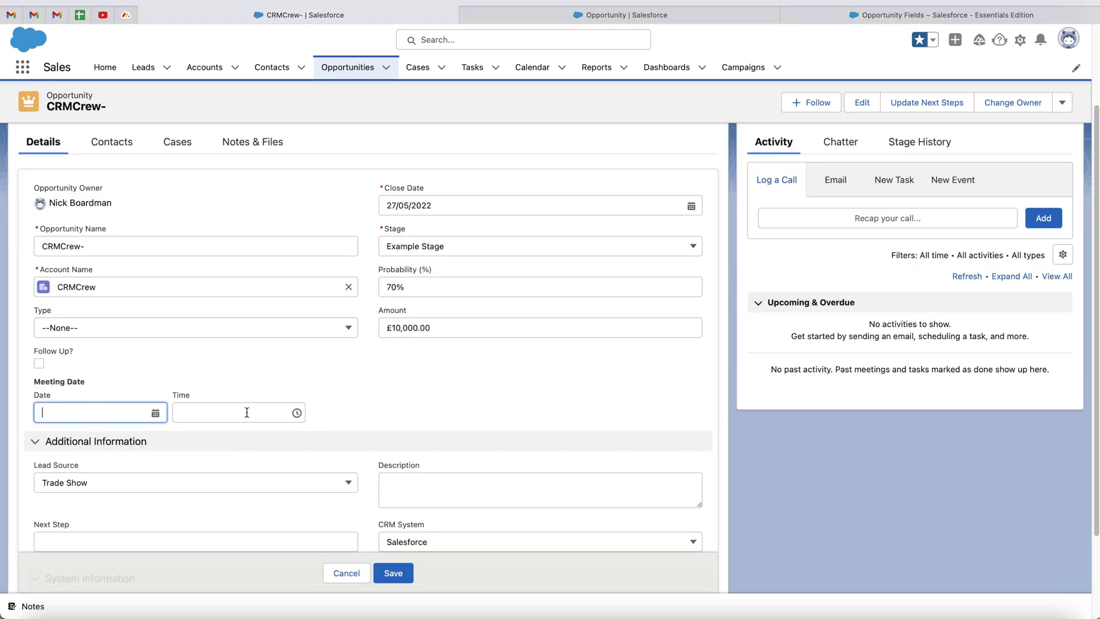
{"action": "left_click", "coordinate": [99, 413]}
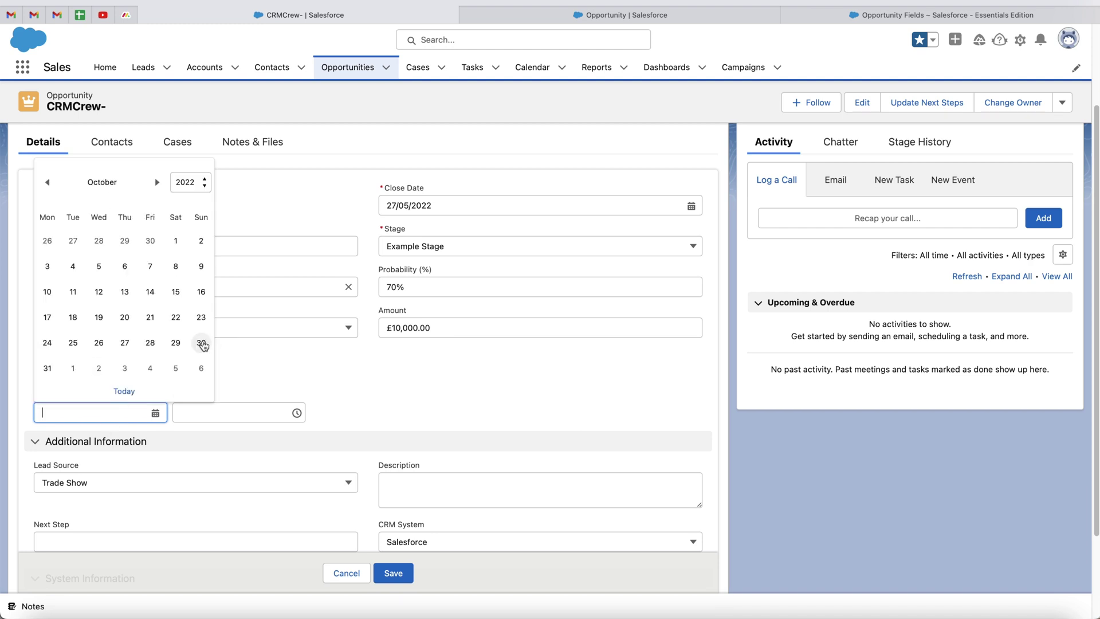
{"action": "left_click", "coordinate": [201, 343]}
{"action": "left_click", "coordinate": [393, 573]}
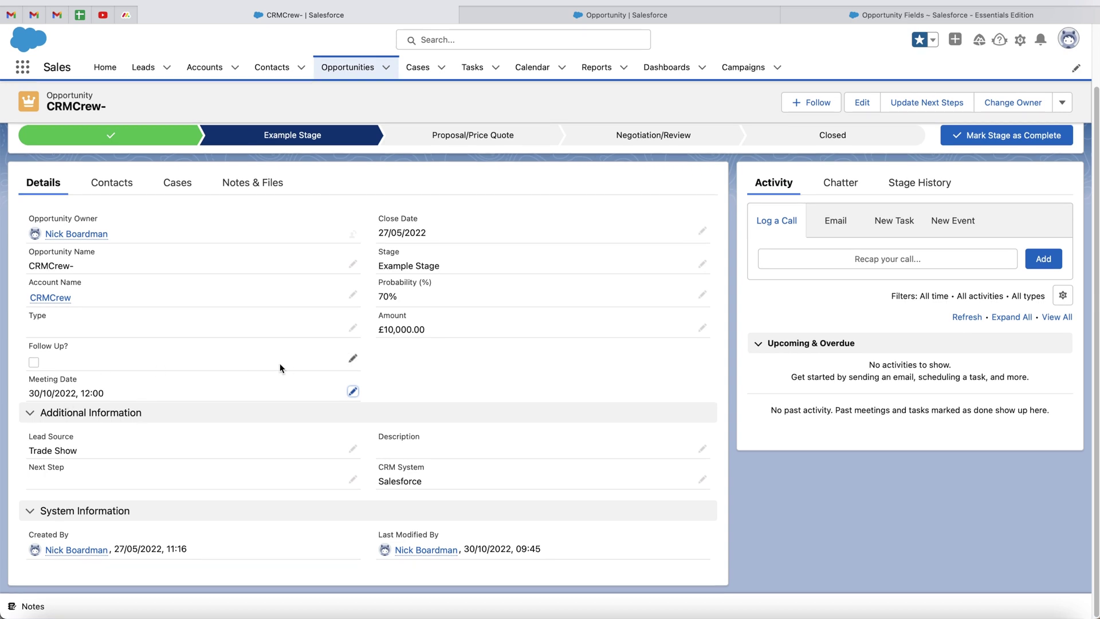
{"action": "left_click", "coordinate": [876, 17]}
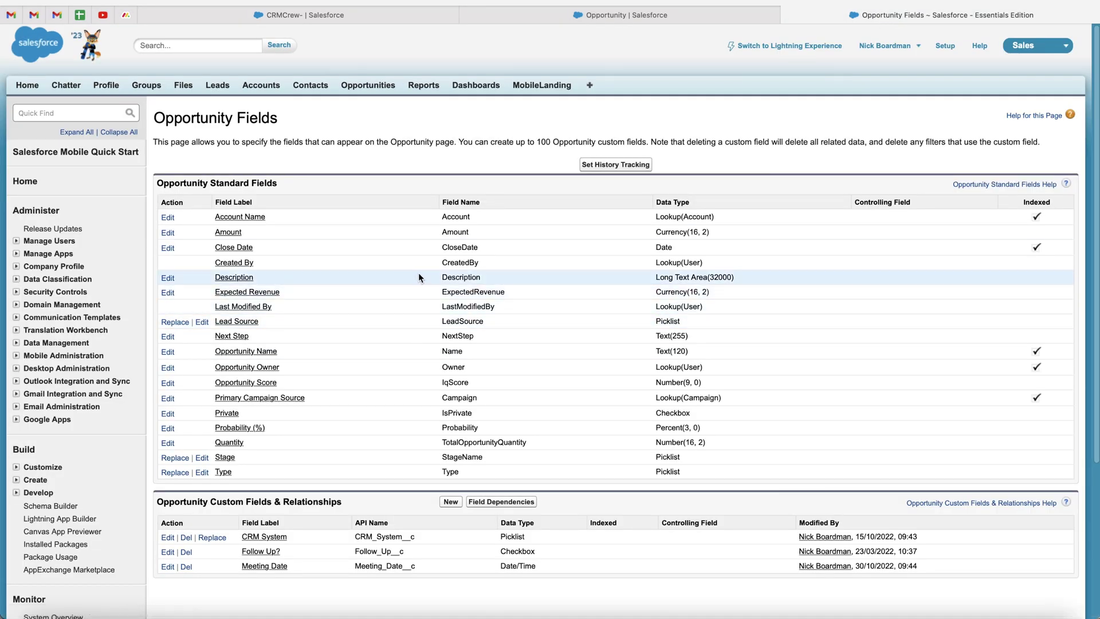
Edit the Opportunity Layout via Customize > Opportunities > Page Layouts
{"action": "scroll", "coordinate": [418, 273], "scroll_direction": "down", "scroll_amount": 2}
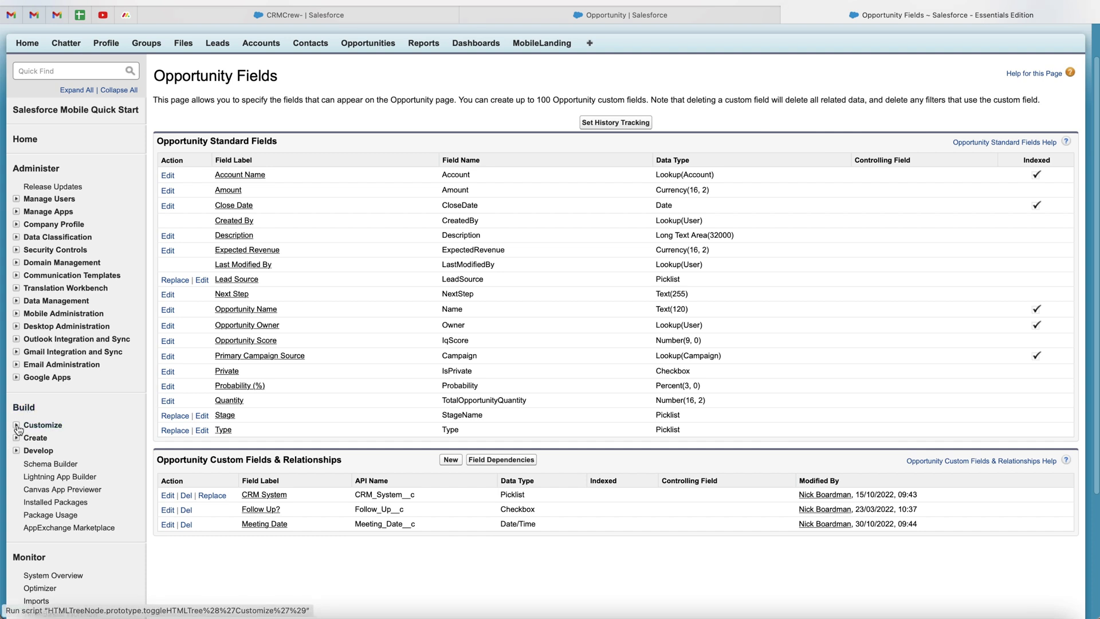
{"action": "left_click", "coordinate": [16, 424]}
{"action": "scroll", "coordinate": [93, 479], "scroll_direction": "down", "scroll_amount": 1}
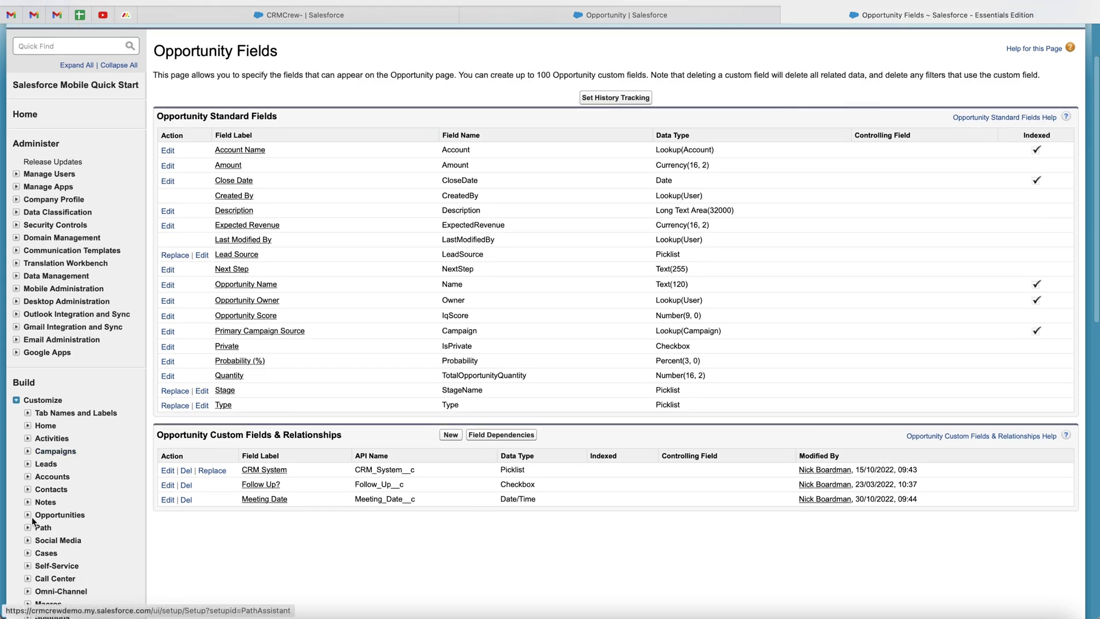
{"action": "left_click", "coordinate": [52, 514]}
{"action": "scroll", "coordinate": [82, 489], "scroll_direction": "down", "scroll_amount": 3}
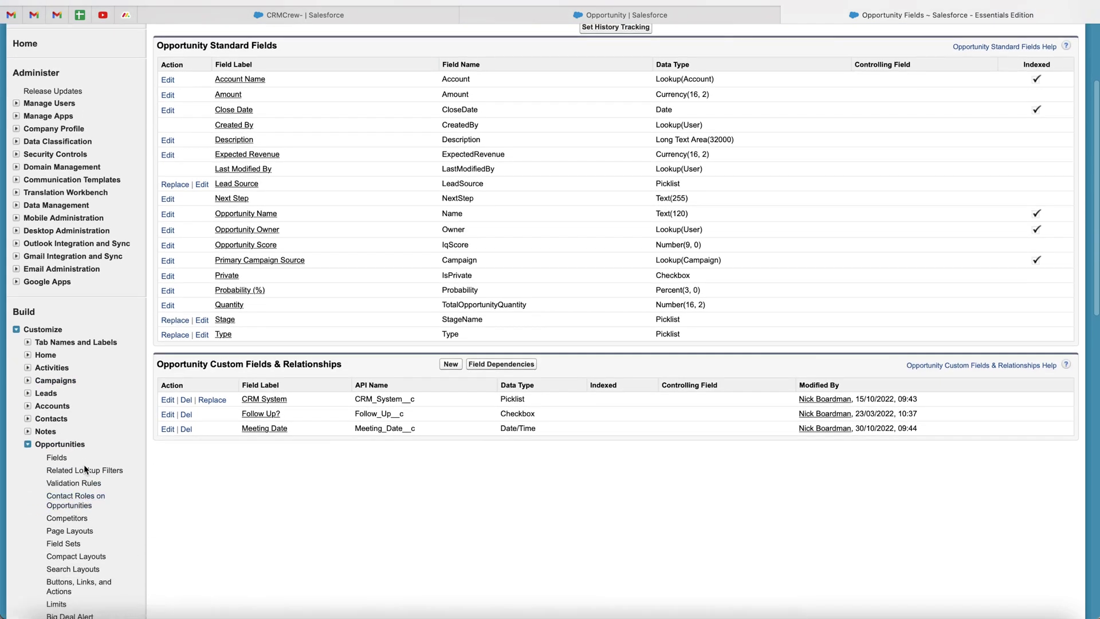
{"action": "scroll", "coordinate": [84, 464], "scroll_direction": "down", "scroll_amount": 1}
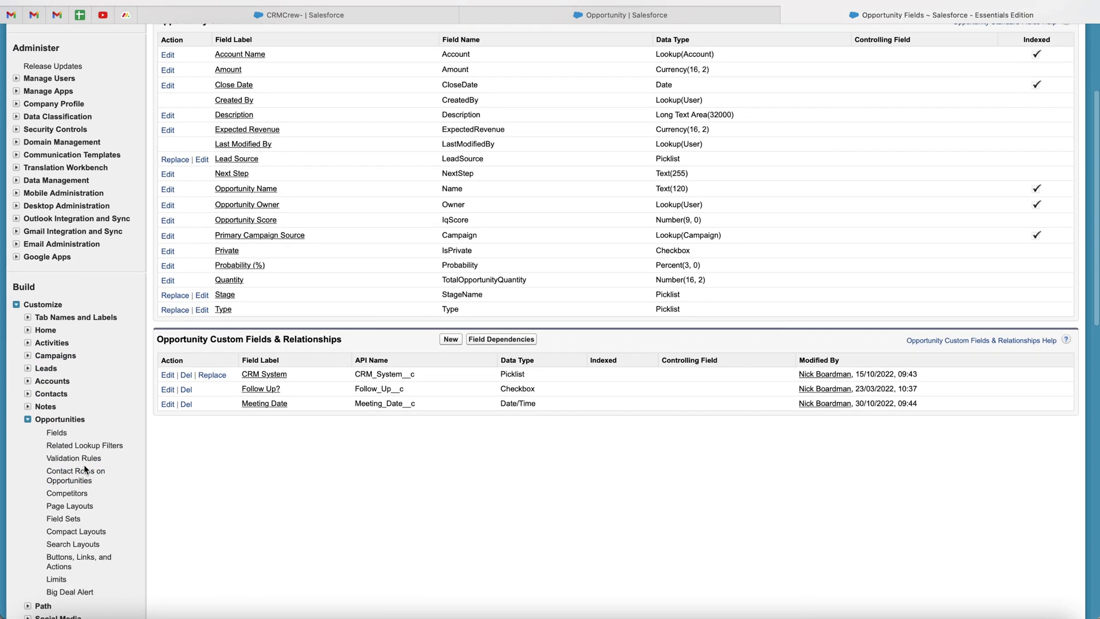
{"action": "scroll", "coordinate": [85, 472], "scroll_direction": "down", "scroll_amount": 1}
{"action": "scroll", "coordinate": [85, 471], "scroll_direction": "down", "scroll_amount": 1}
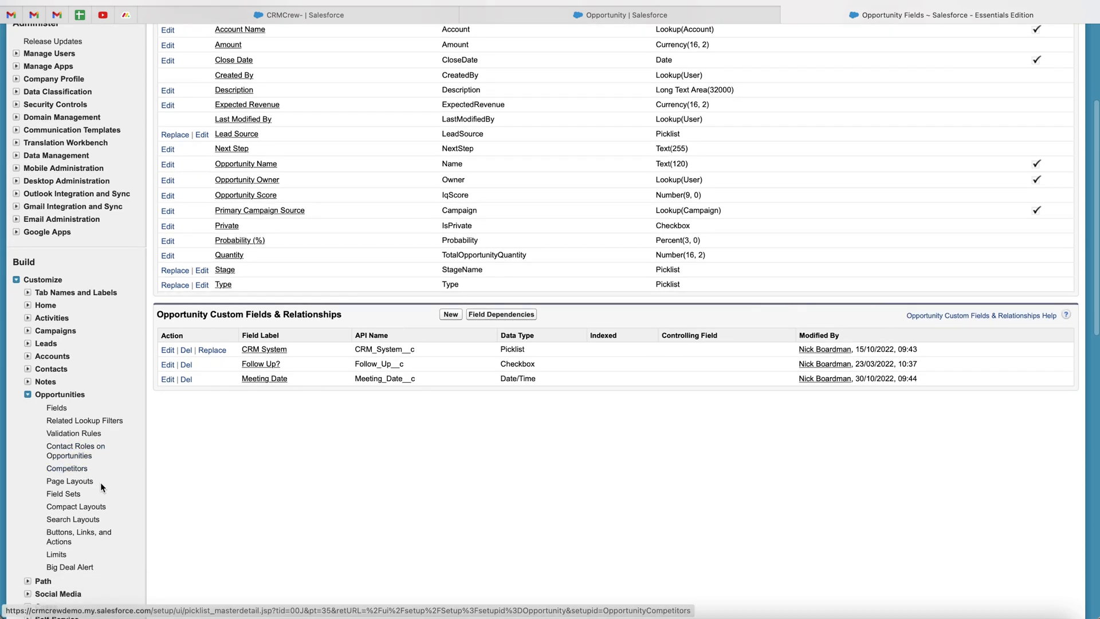
{"action": "left_click", "coordinate": [71, 483]}
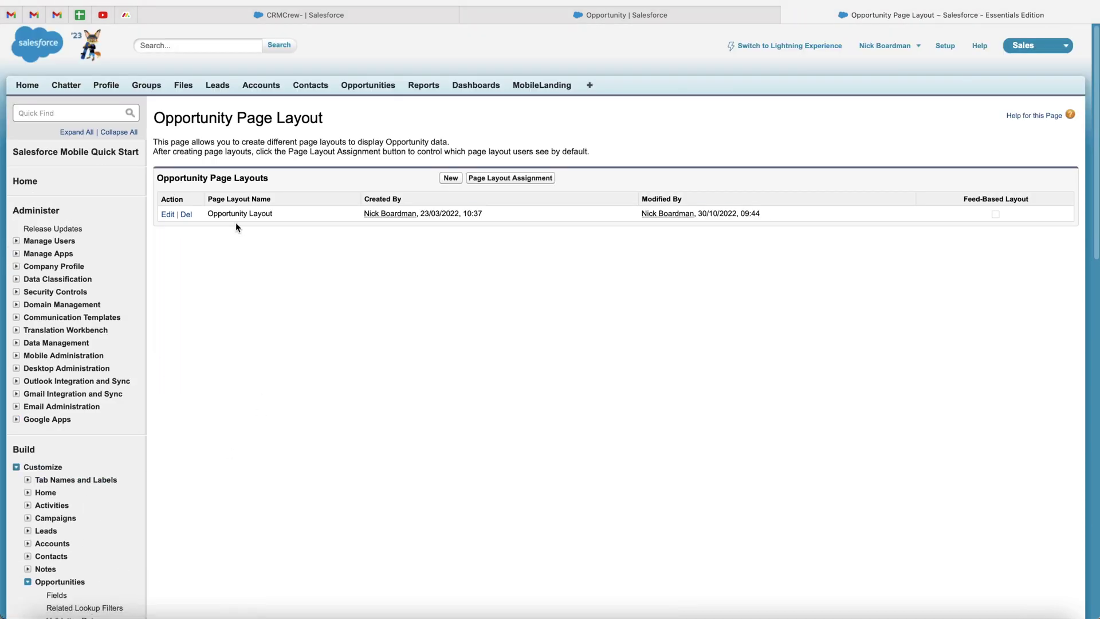
{"action": "left_click", "coordinate": [167, 214]}
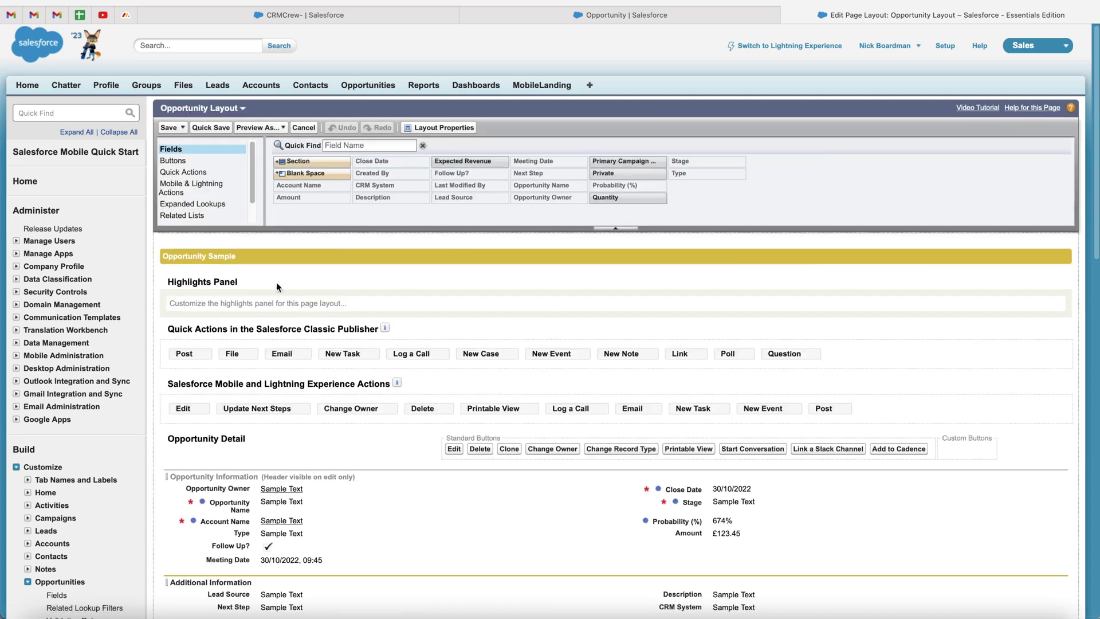
Drag Meeting Date below CRM System in Additional Information and save the layout
{"action": "scroll", "coordinate": [309, 357], "scroll_direction": "down", "scroll_amount": 3}
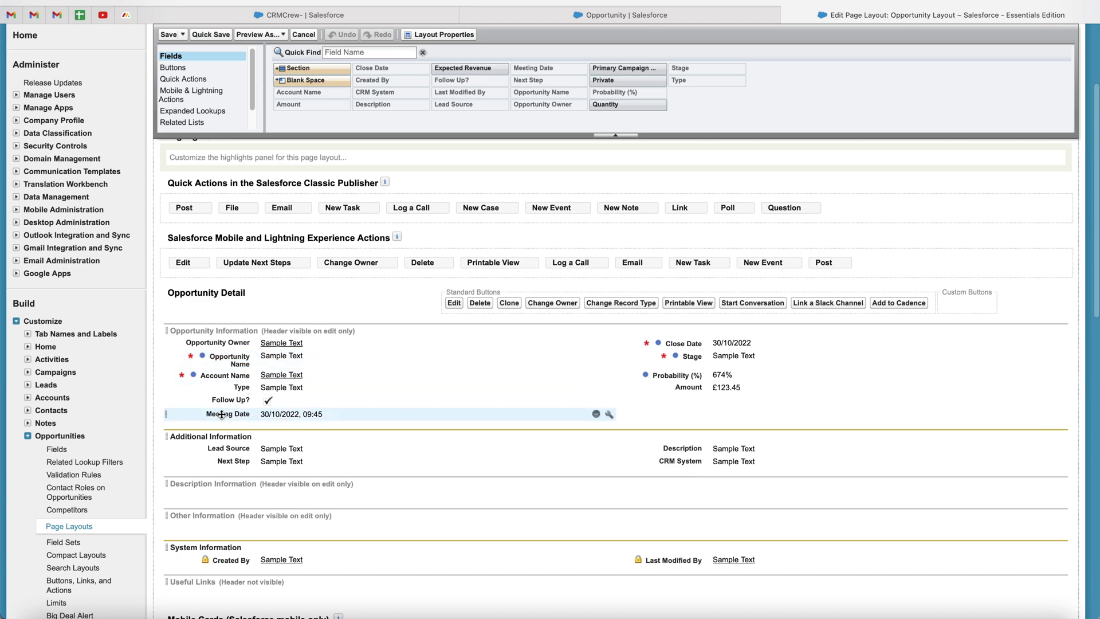
{"action": "left_click_drag", "start_coordinate": [221, 413], "coordinate": [700, 469]}
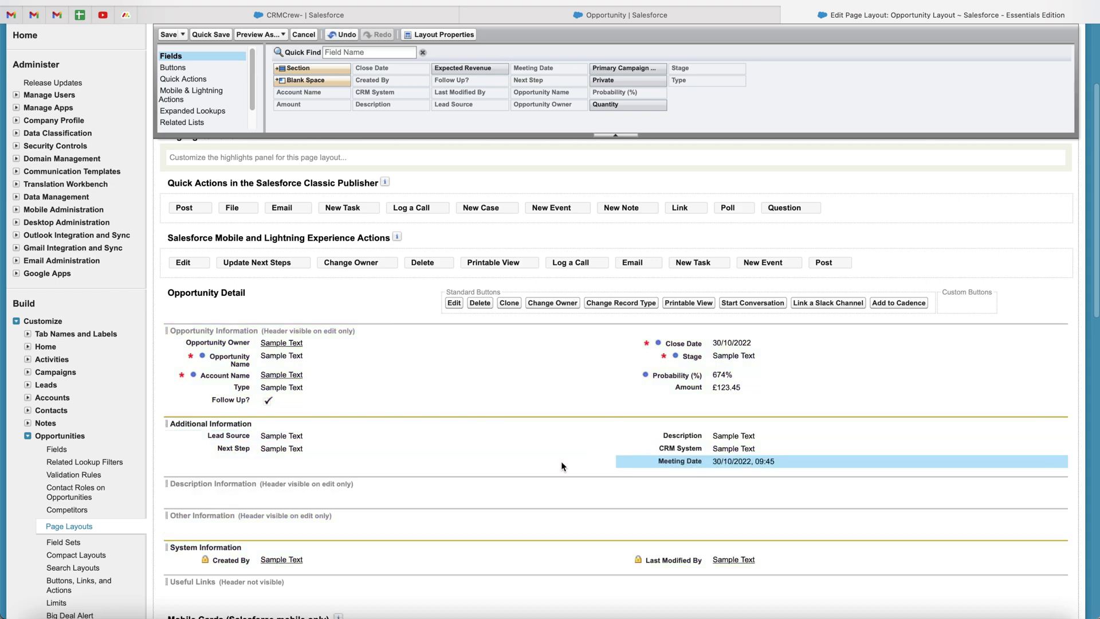
{"action": "scroll", "coordinate": [607, 355], "scroll_direction": "up", "scroll_amount": 3}
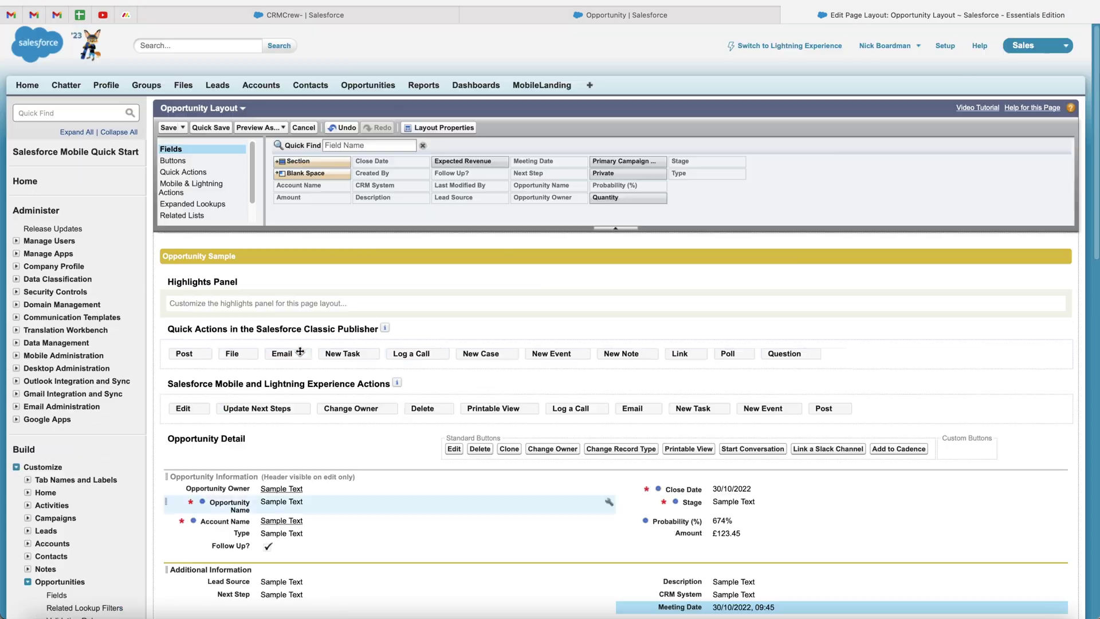
{"action": "left_click", "coordinate": [170, 128]}
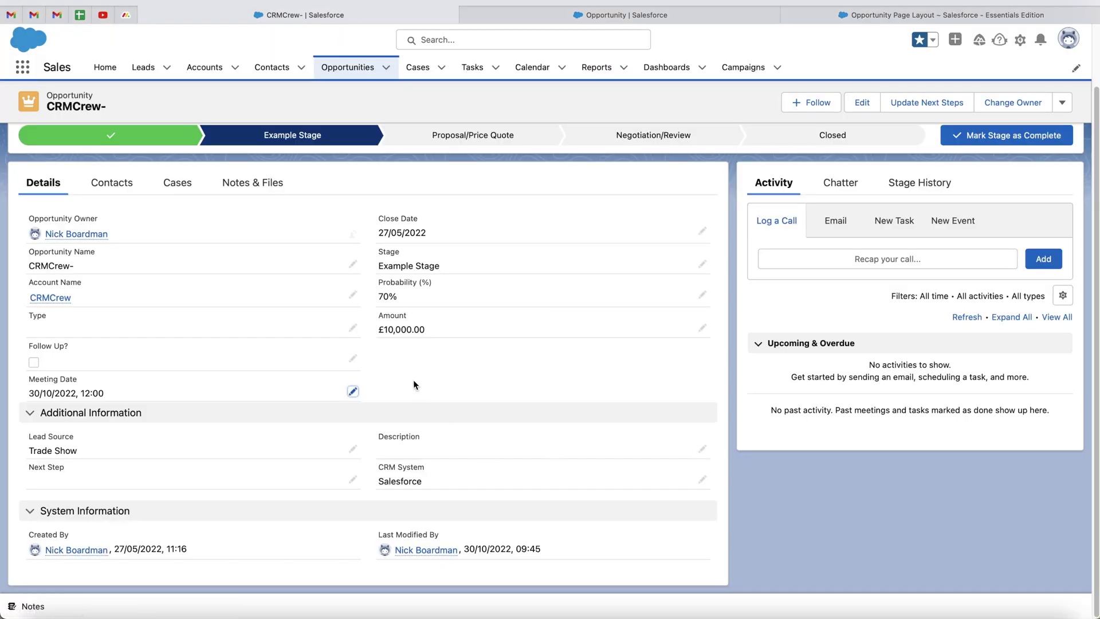
Reload the CRMCrew- opportunity and confirm Meeting Date 30/10/2022, 12:00 appears under CRM System
{"action": "key", "text": "super+r"}
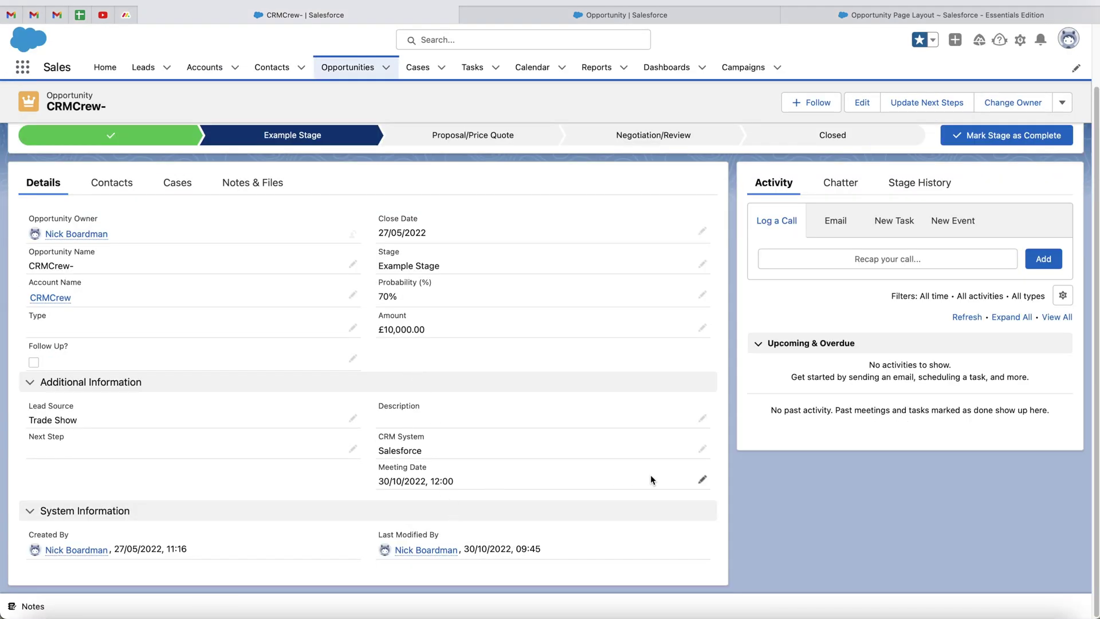
{"action": "scroll", "coordinate": [438, 423], "scroll_direction": "up", "scroll_amount": 2}
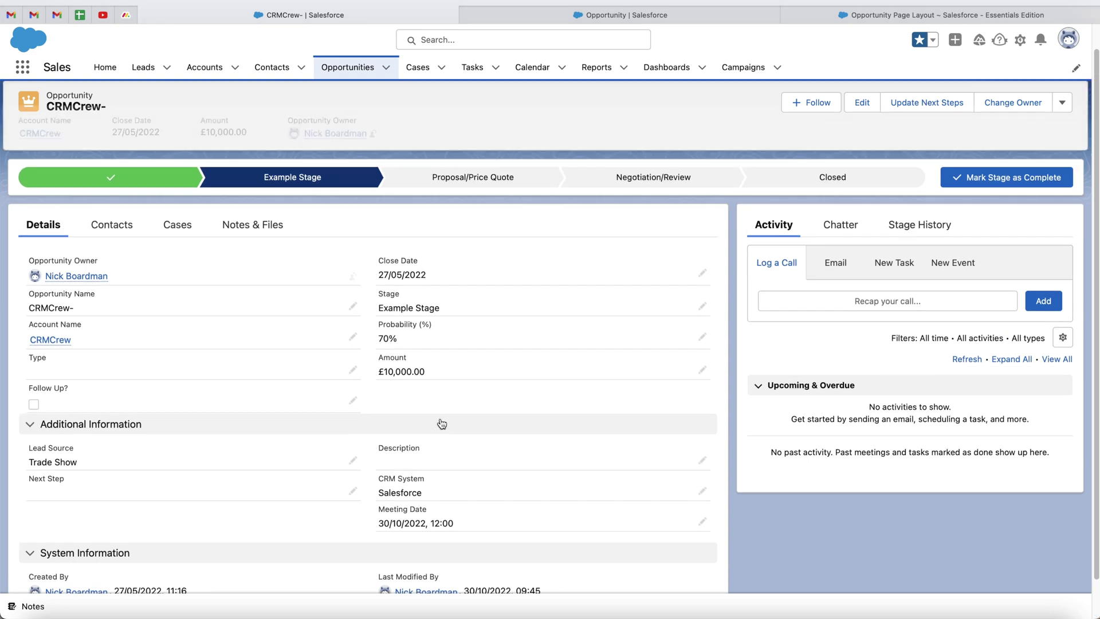